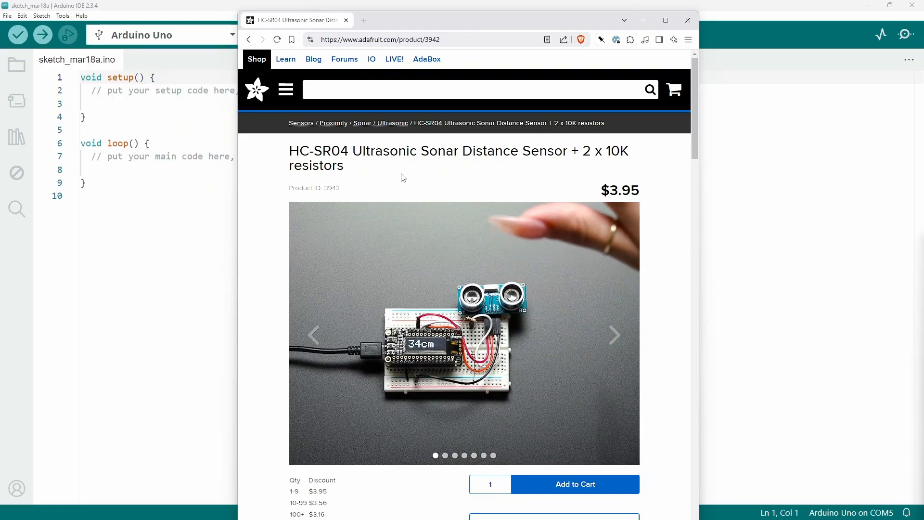
Close the sensor's product page, then open the HCSR04 example of the HCSR04 ultrasonic sensor library and maximize its window
{"action": "left_click", "coordinate": [694, 23]}
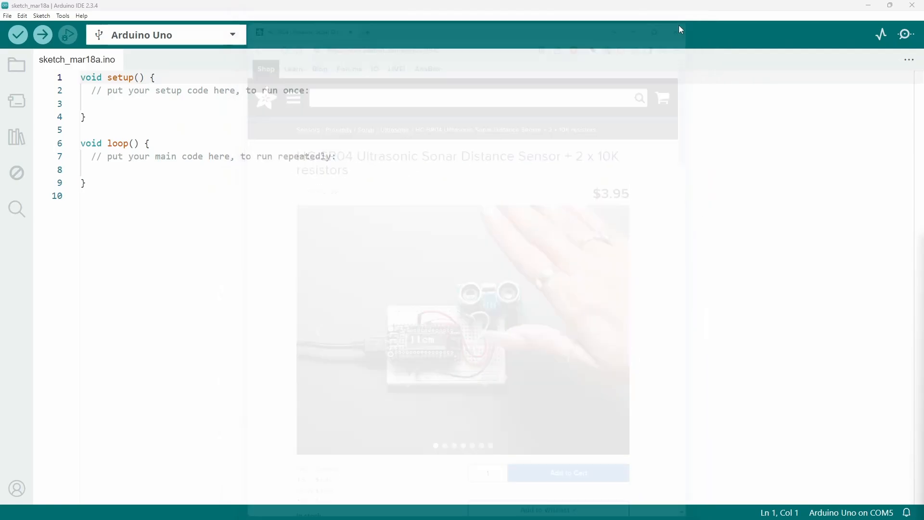
{"action": "left_click", "coordinate": [176, 144]}
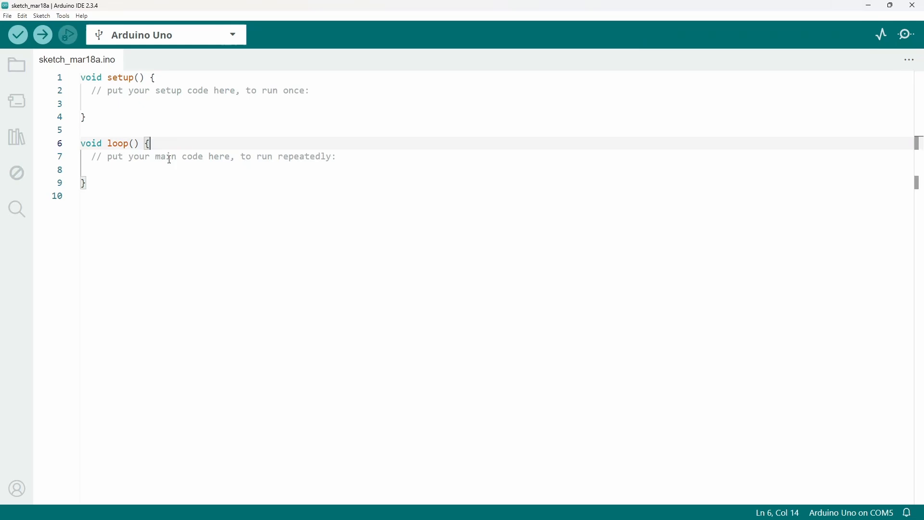
{"action": "left_click", "coordinate": [153, 203]}
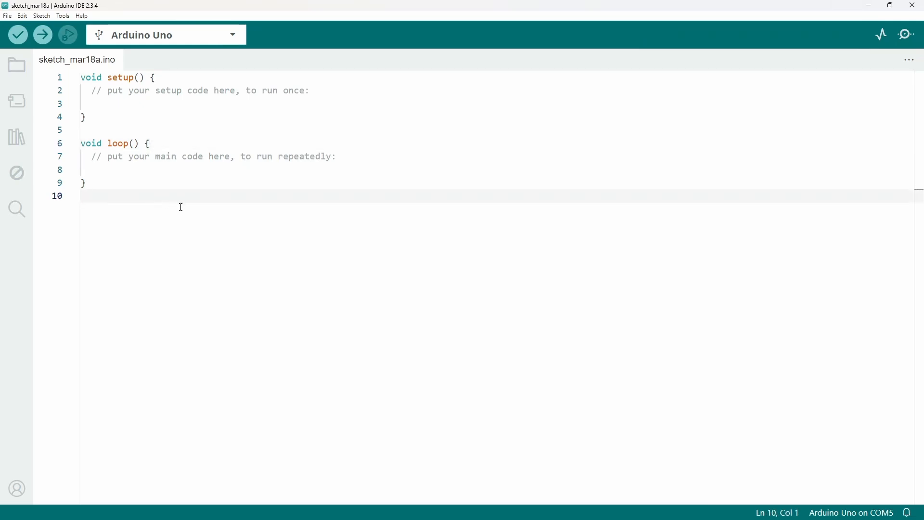
{"action": "left_click", "coordinate": [9, 17]}
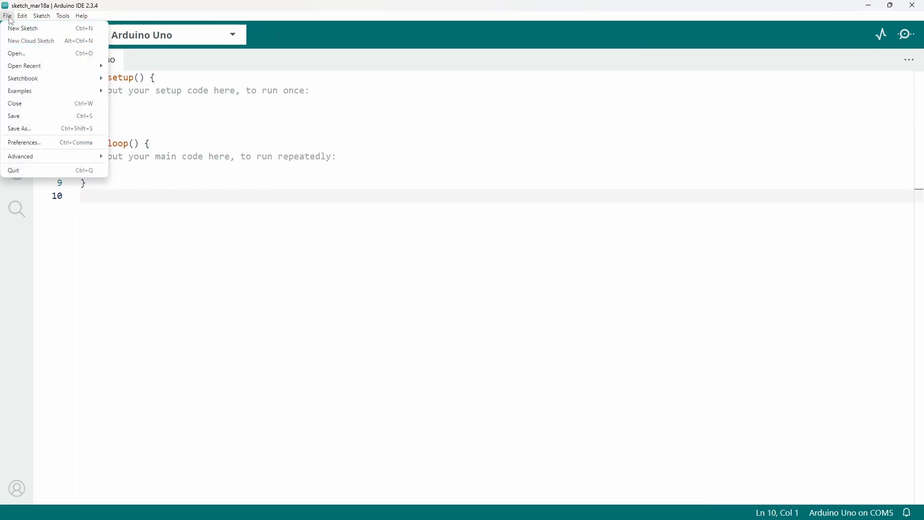
{"action": "mouse_move", "coordinate": [43, 93]}
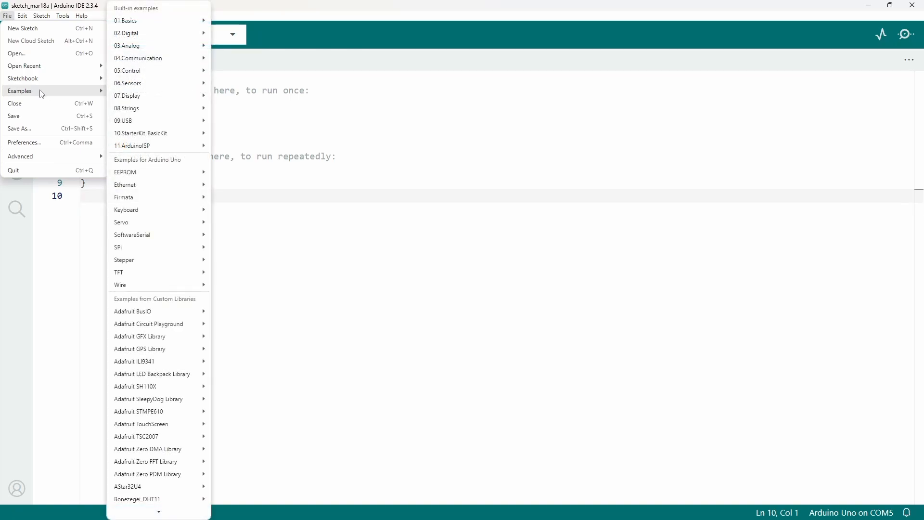
{"action": "scroll", "coordinate": [158, 443], "scroll_direction": "down", "scroll_amount": 3}
{"action": "mouse_move", "coordinate": [159, 450]}
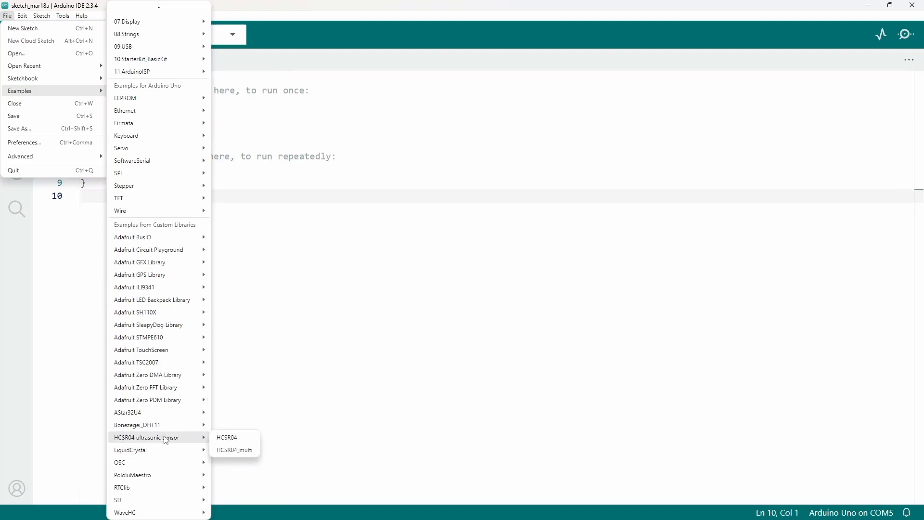
{"action": "left_click", "coordinate": [234, 438]}
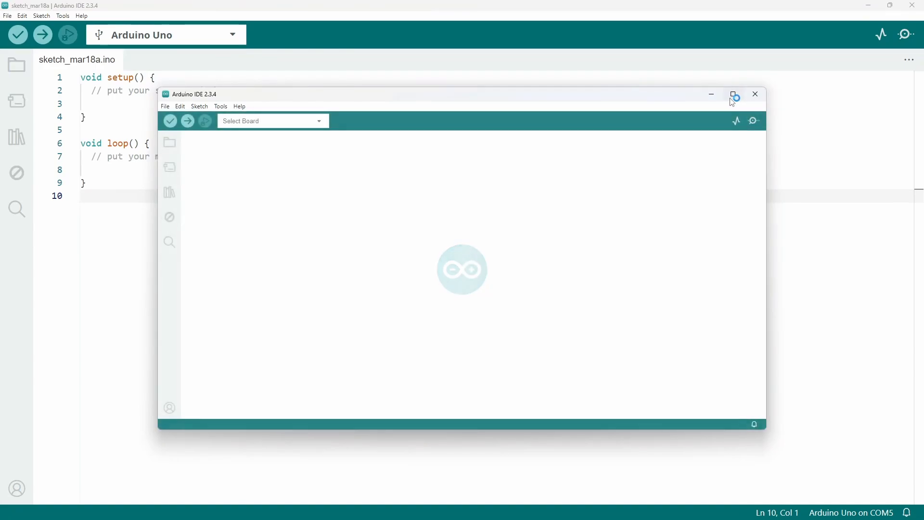
{"action": "left_click", "coordinate": [734, 96]}
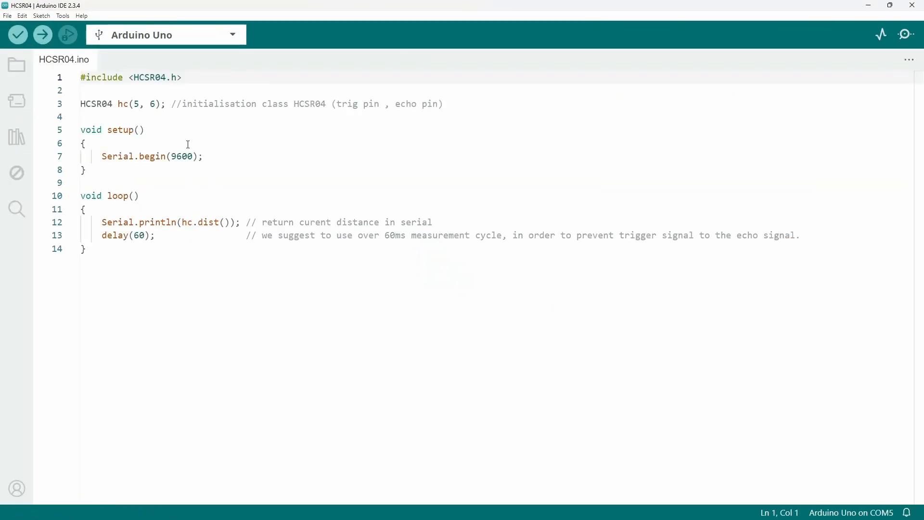
Upload the HCSR04 example with trig pin 5 and echo pin 6 to the Arduino Uno and check its readings in the serial monitor
{"action": "double_click", "coordinate": [137, 104]}
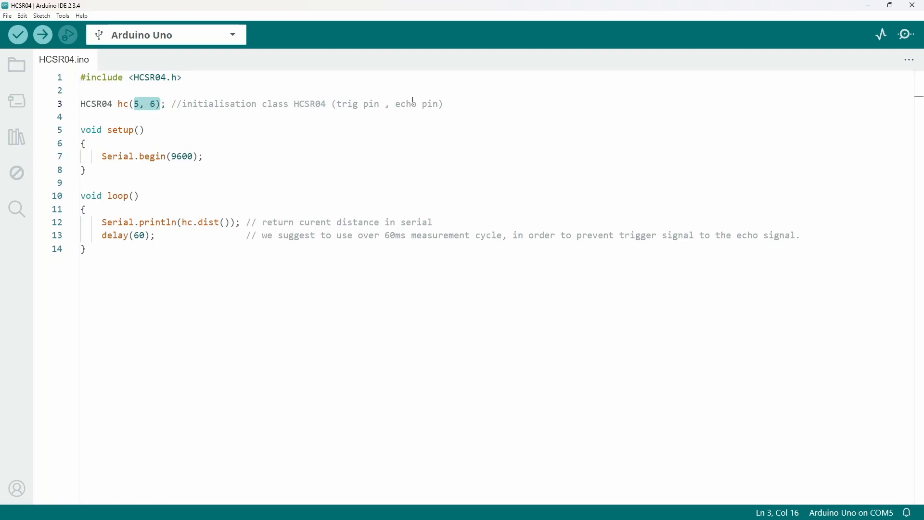
{"action": "left_click", "coordinate": [157, 103]}
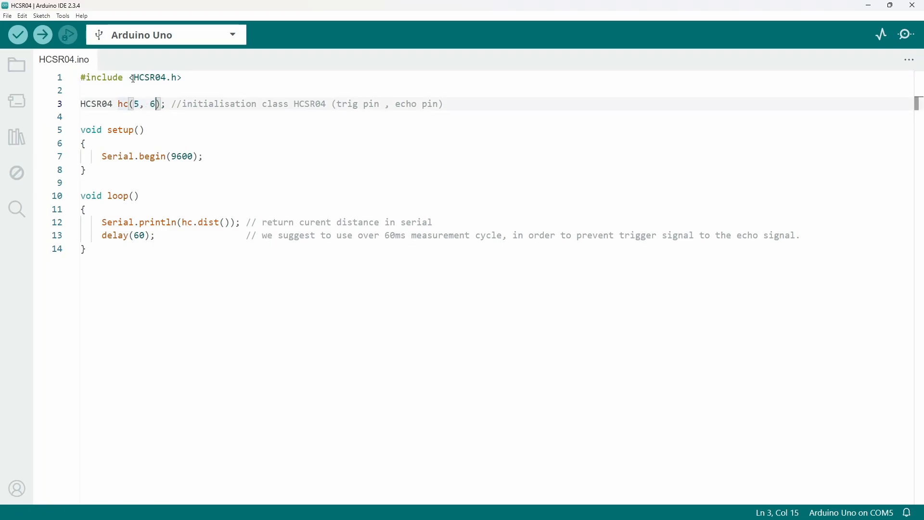
{"action": "left_click", "coordinate": [42, 34]}
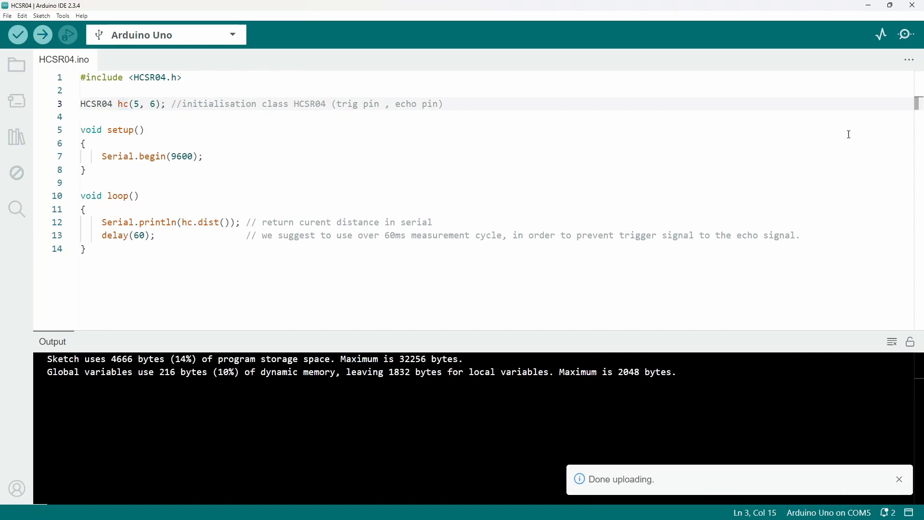
{"action": "left_click", "coordinate": [909, 34]}
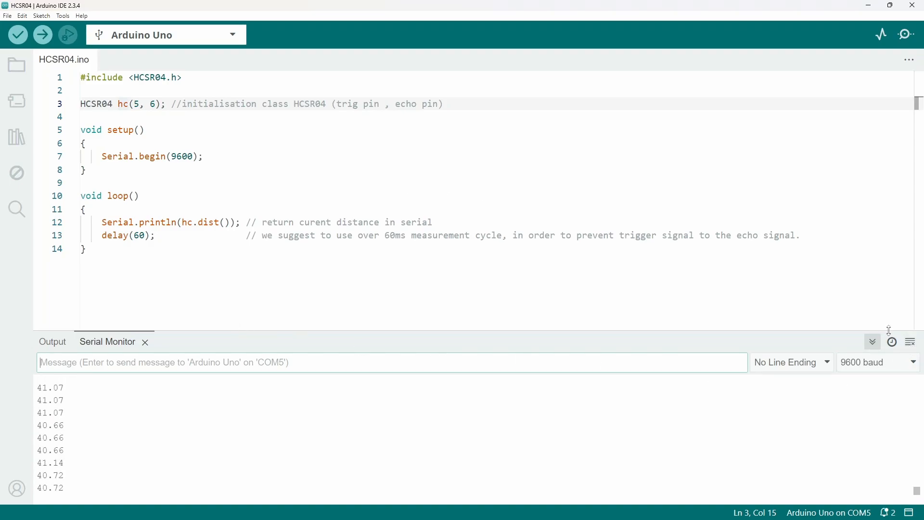
{"action": "left_click", "coordinate": [146, 342]}
Add the line Serial.print("d:"); at the start of the loop function, before the println statement
{"action": "left_click", "coordinate": [142, 289]}
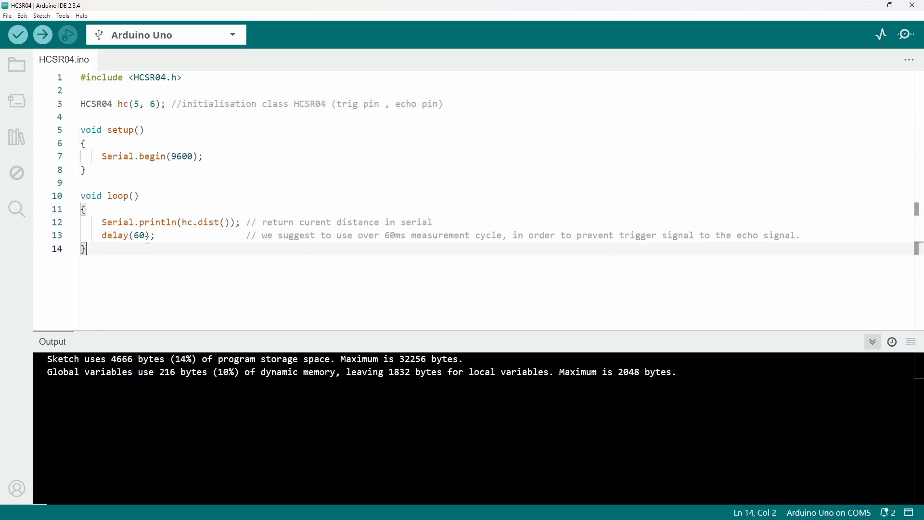
{"action": "left_click", "coordinate": [142, 210]}
{"action": "key", "text": "Return"}
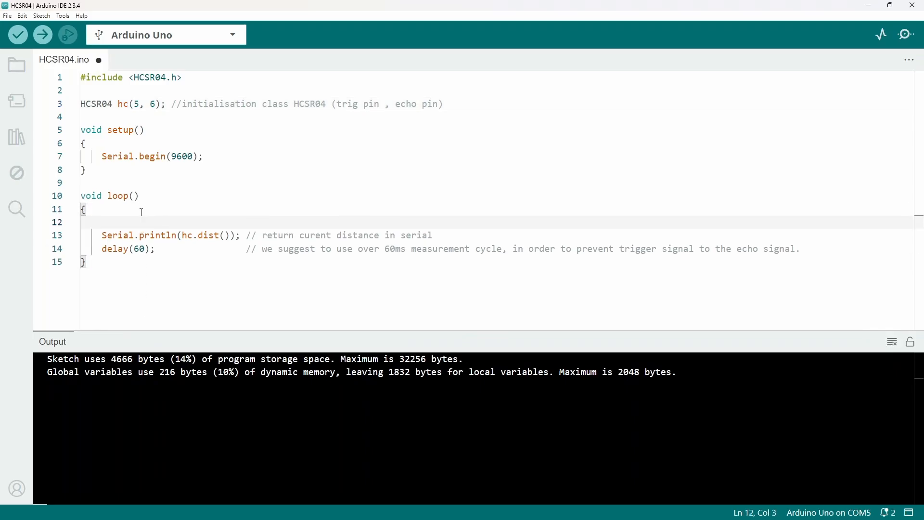
{"action": "type", "text": "Serial.pr"}
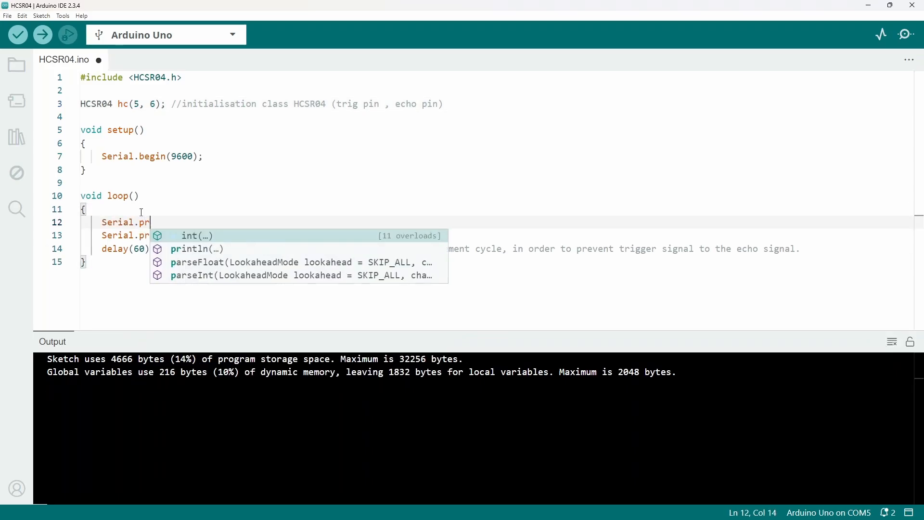
{"action": "type", "text": "int(\""}
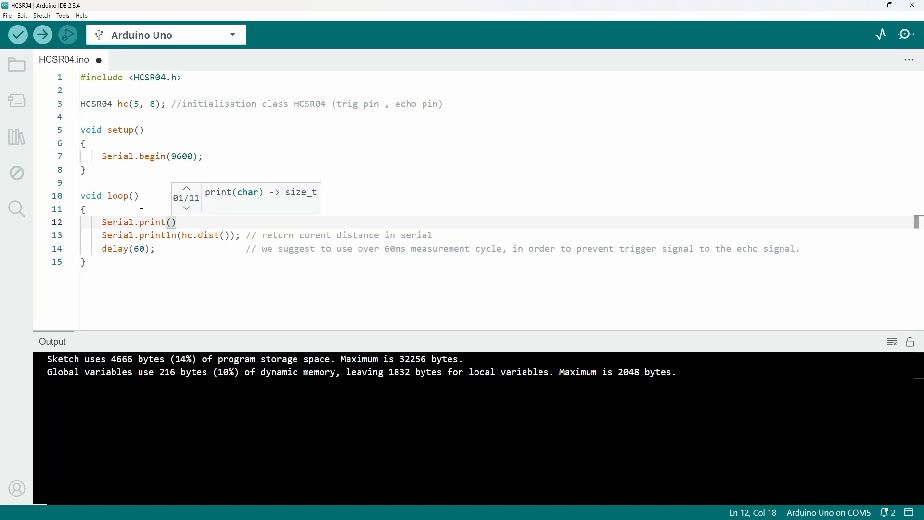
{"action": "type", "text": "dis"}
{"action": "key", "text": "BackSpace"}
{"action": "key", "text": "BackSpace"}
{"action": "key", "text": "BackSpace"}
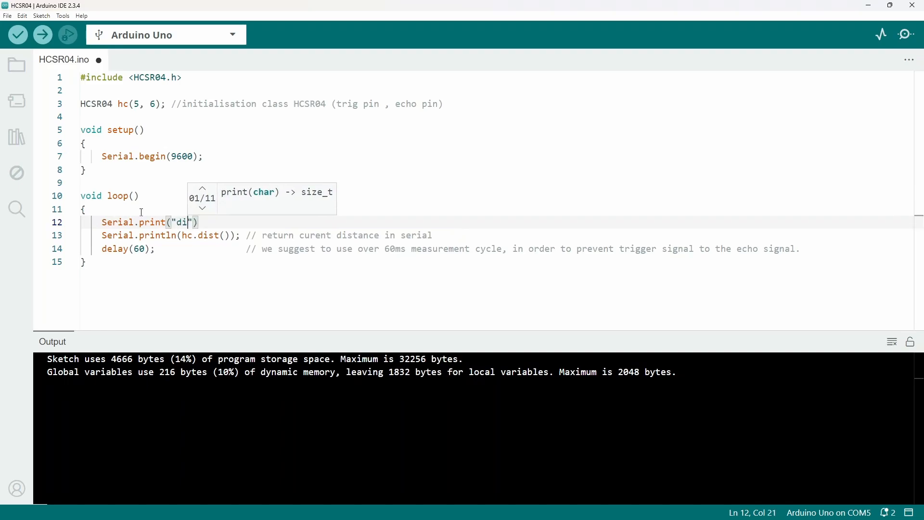
{"action": "type", "text": "d:\");"}
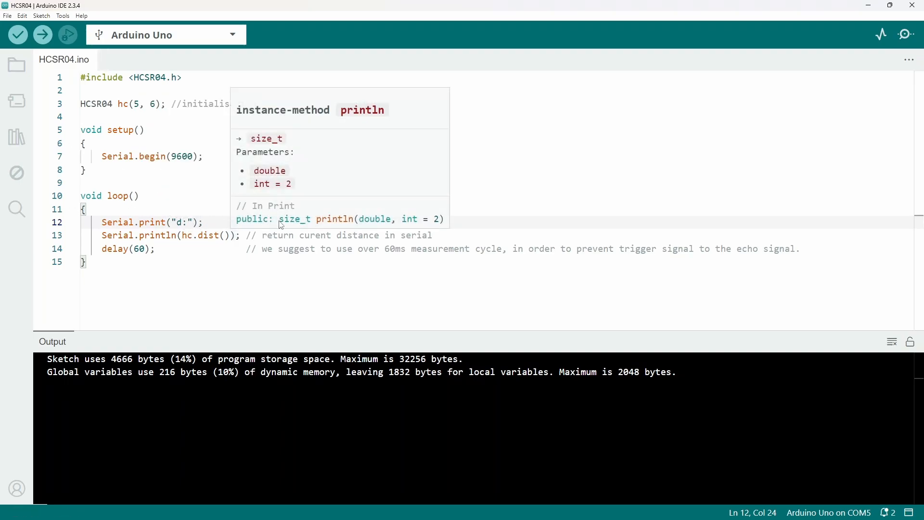
Upload the labelled sketch, watch the distance graph in a maximized serial plotter, and close the plotter
{"action": "left_click", "coordinate": [43, 35]}
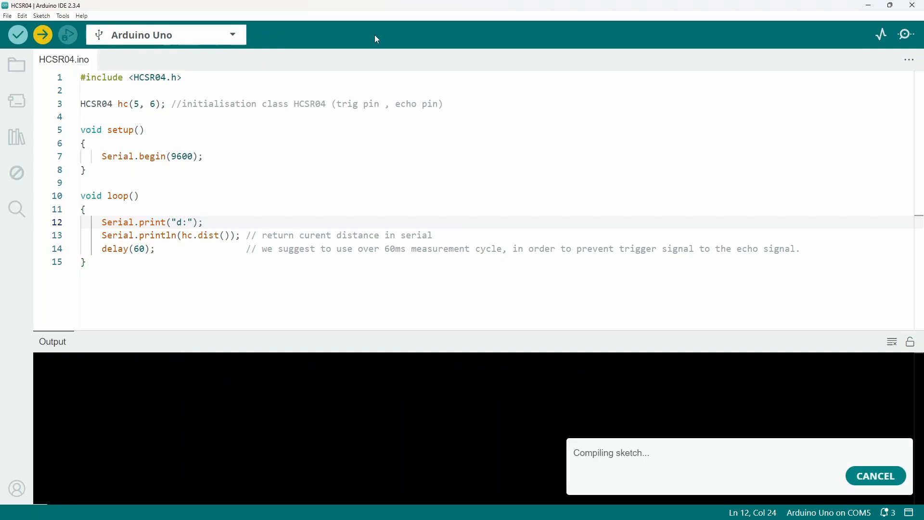
{"action": "left_click", "coordinate": [877, 41]}
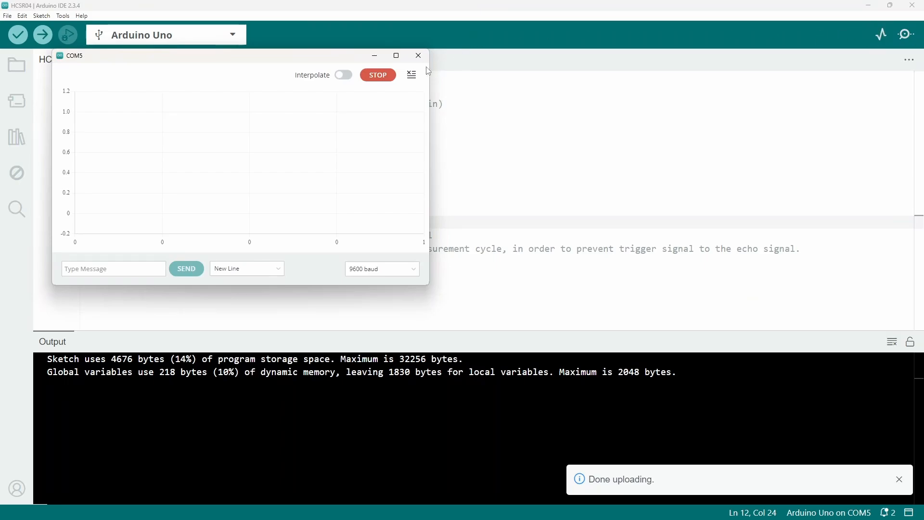
{"action": "left_click", "coordinate": [397, 56]}
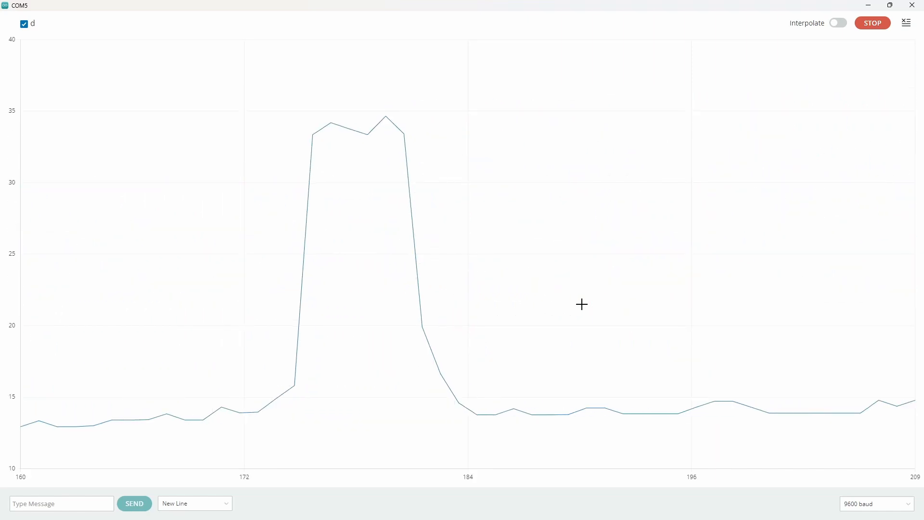
{"action": "left_click", "coordinate": [872, 25]}
{"action": "left_click", "coordinate": [913, 5]}
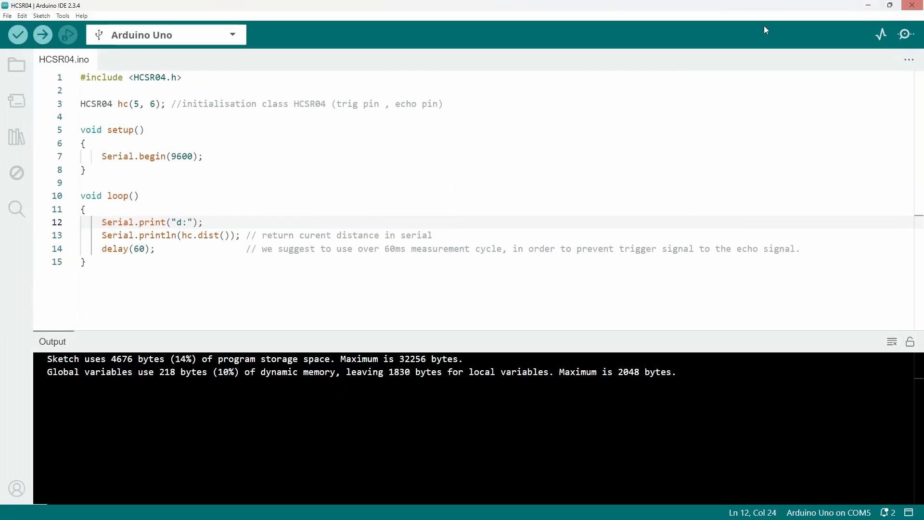
Delete the Serial.print("d:"); line from the loop function and review the remaining println(hc.dist()) statement
{"action": "mouse_move", "coordinate": [223, 221]}
{"action": "left_mouse_down"}
{"action": "mouse_move", "coordinate": [194, 198]}
{"action": "mouse_move", "coordinate": [227, 219]}
{"action": "left_mouse_up"}
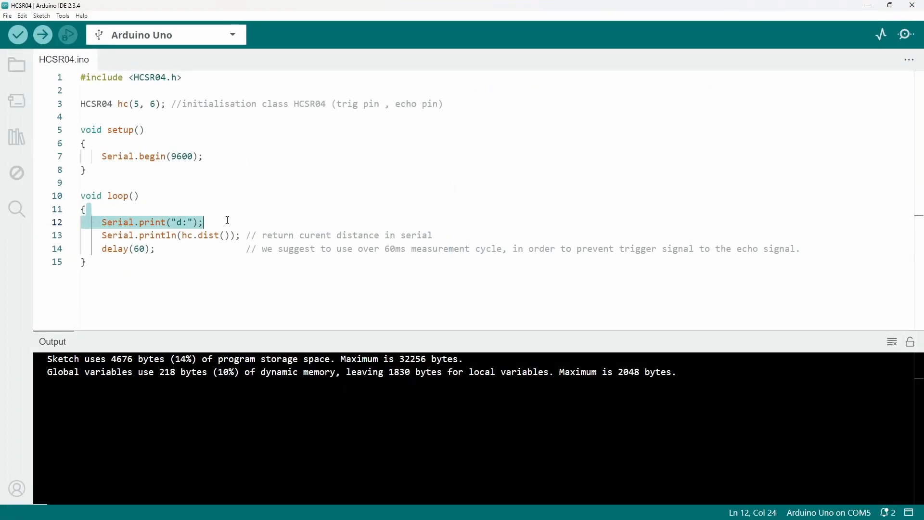
{"action": "key", "text": "BackSpace"}
{"action": "left_click", "coordinate": [192, 222]}
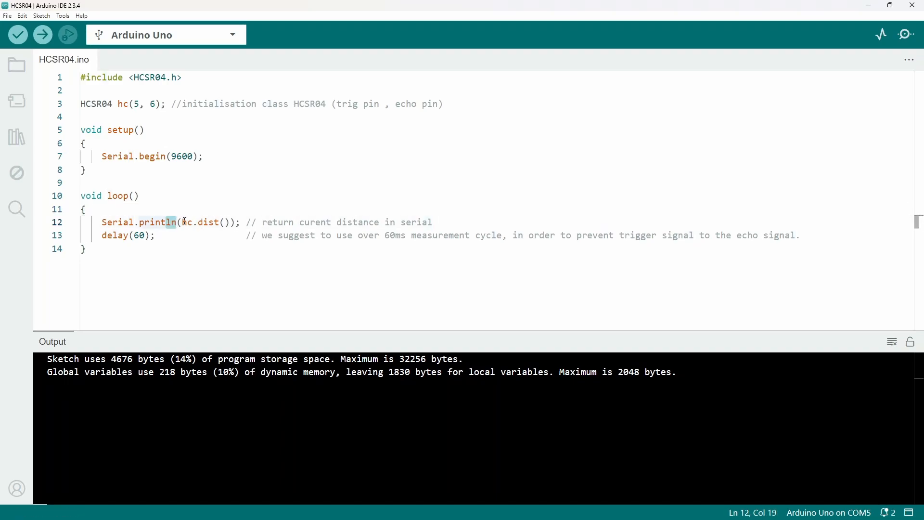
{"action": "left_click_drag", "start_coordinate": [185, 222], "coordinate": [232, 222]}
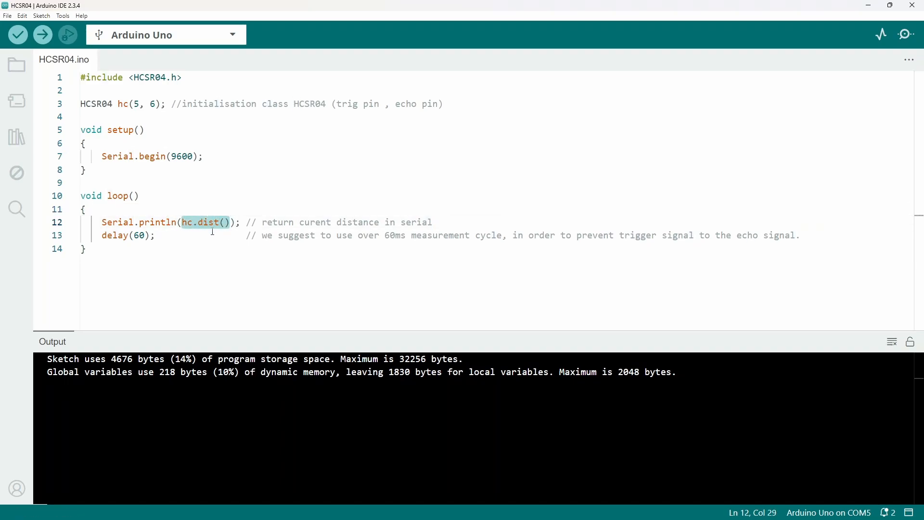
Upload the sketch without the label to the Arduino Uno, check the plain readings in the serial monitor, and close the monitor
{"action": "left_click", "coordinate": [43, 35]}
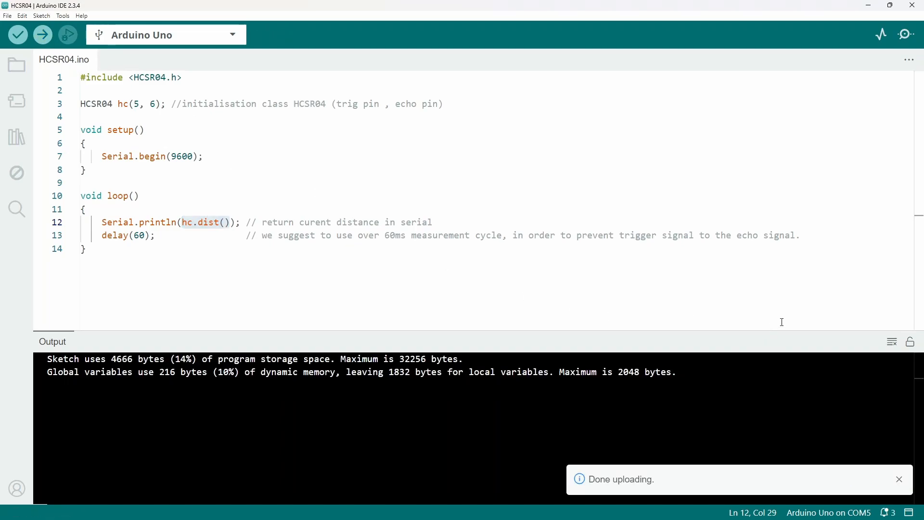
{"action": "left_click", "coordinate": [908, 35]}
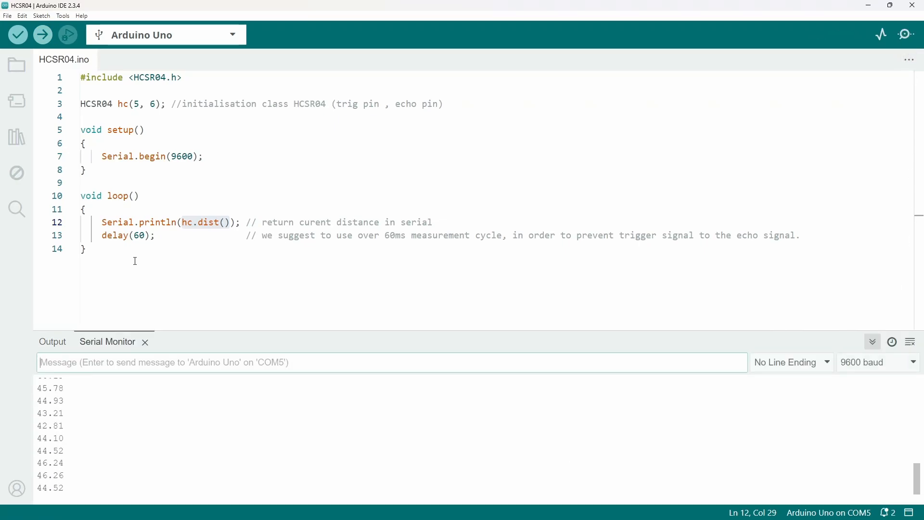
{"action": "left_click", "coordinate": [146, 343]}
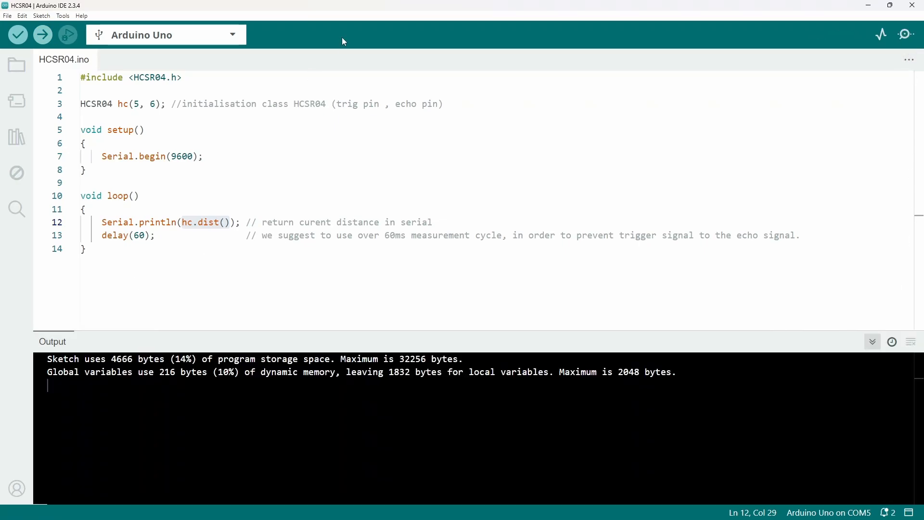
Close both Arduino IDE sketch windows to release the serial port and switch to TouchDesigner
{"action": "left_click", "coordinate": [913, 6]}
{"action": "left_click", "coordinate": [447, 243]}
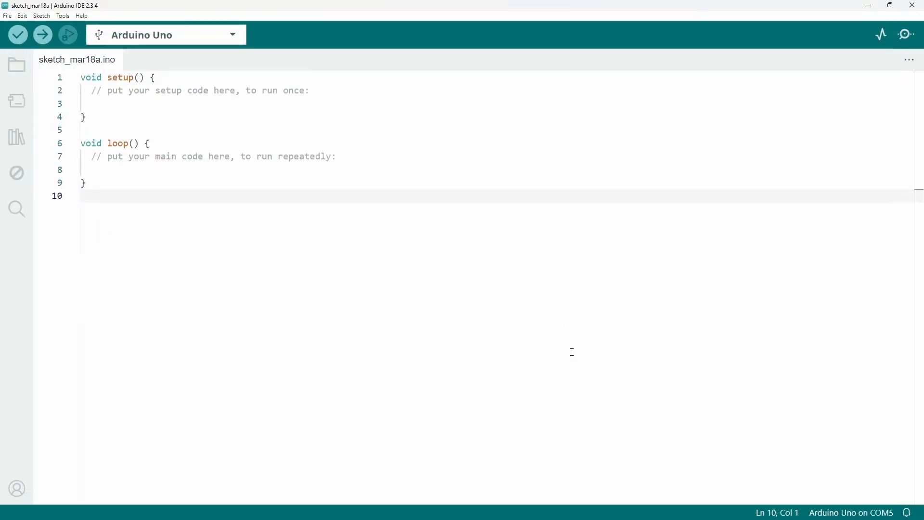
{"action": "left_click", "coordinate": [915, 5]}
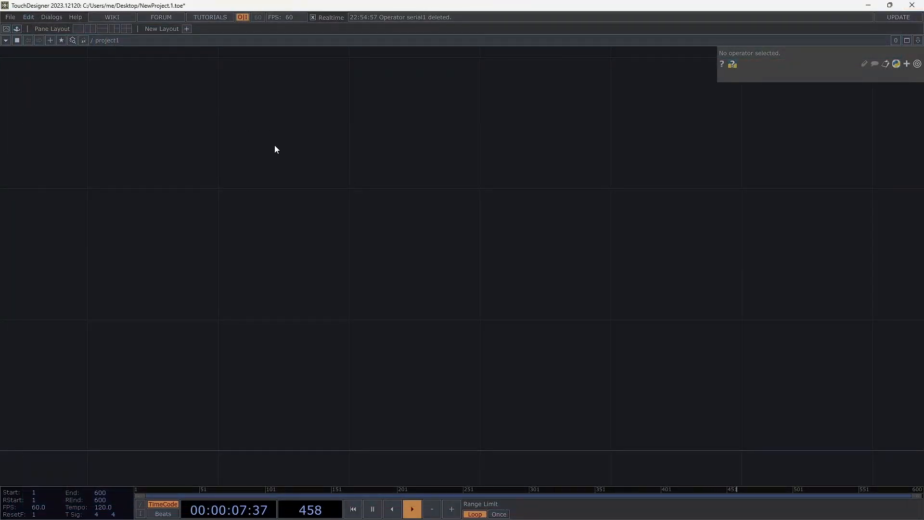
Add a Serial DAT to the empty project1 network
{"action": "double_click", "coordinate": [274, 195]}
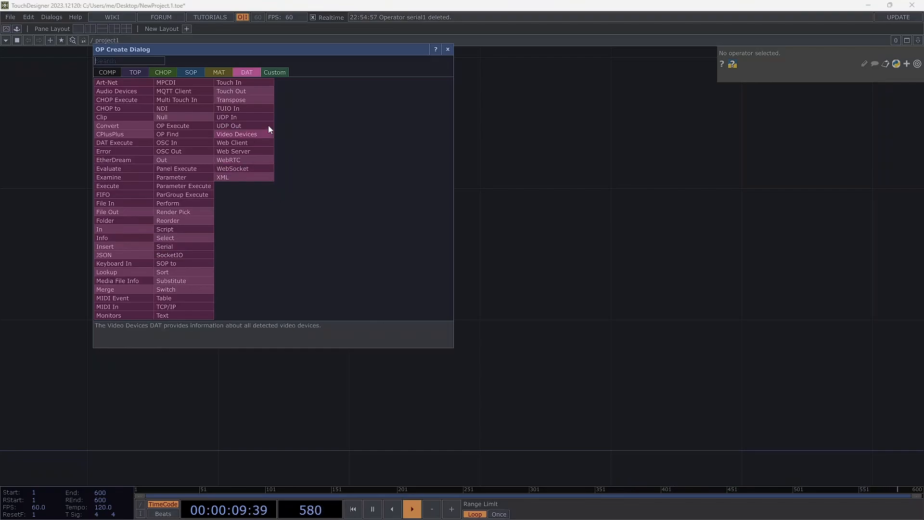
{"action": "left_click", "coordinate": [176, 245]}
{"action": "left_click", "coordinate": [178, 245]}
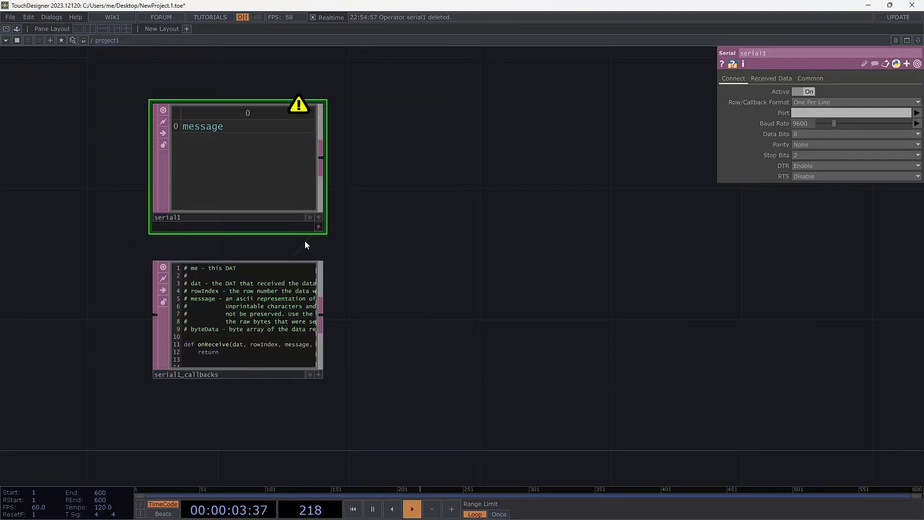
Enlarge the serial callbacks DAT so its script is readable, and set the Serial DAT's port to COM5
{"action": "left_click_drag", "start_coordinate": [324, 379], "coordinate": [475, 414]}
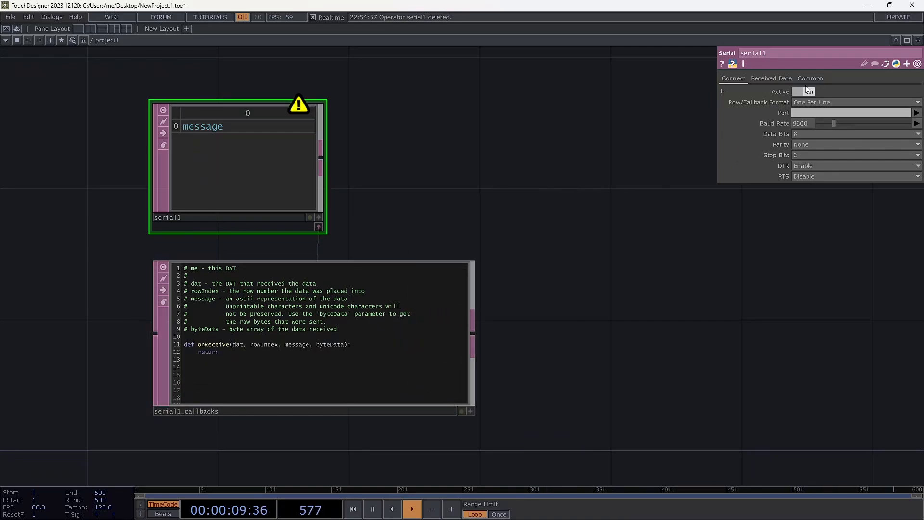
{"action": "left_click", "coordinate": [917, 113]}
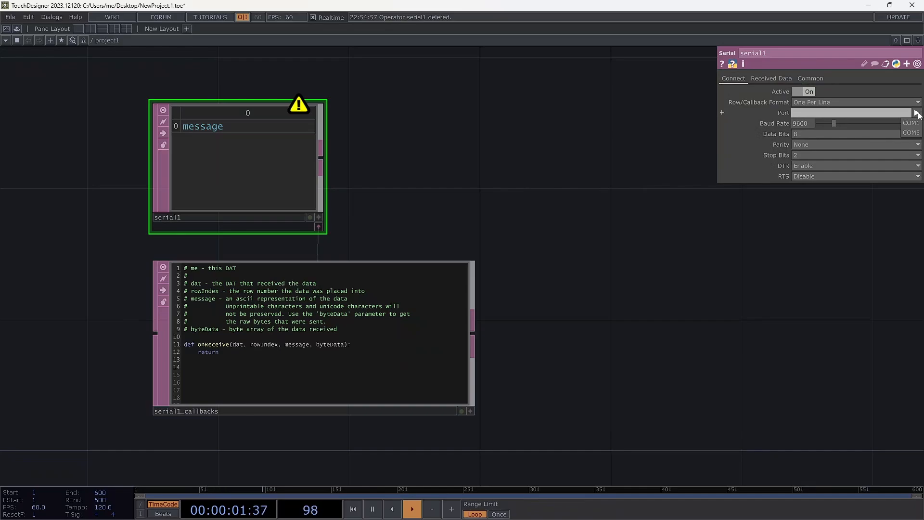
{"action": "left_click", "coordinate": [912, 133]}
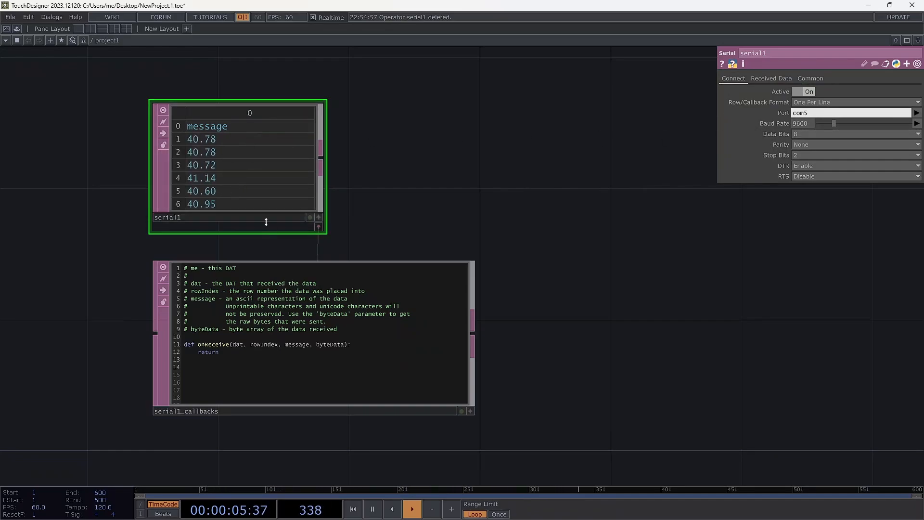
Make the serial callbacks script editable and insert an empty line above return inside the onReceive function
{"action": "left_click", "coordinate": [260, 360]}
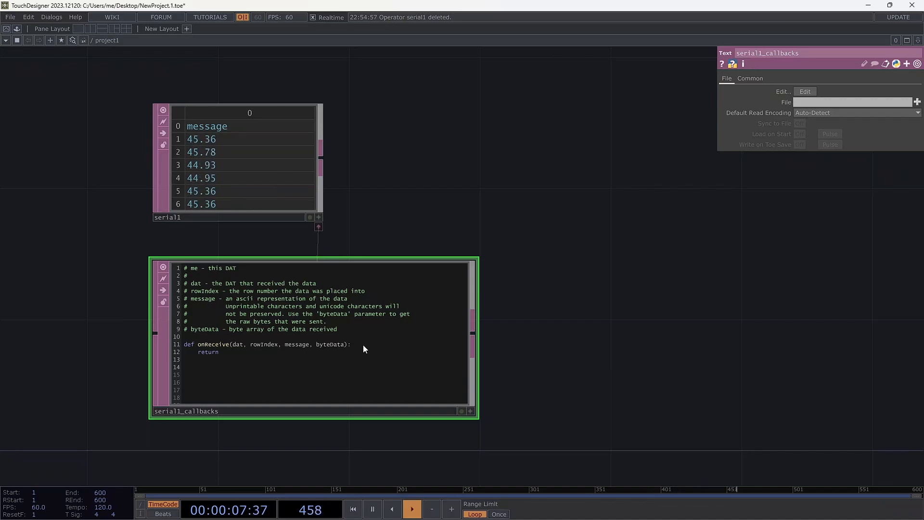
{"action": "left_click", "coordinate": [472, 411]}
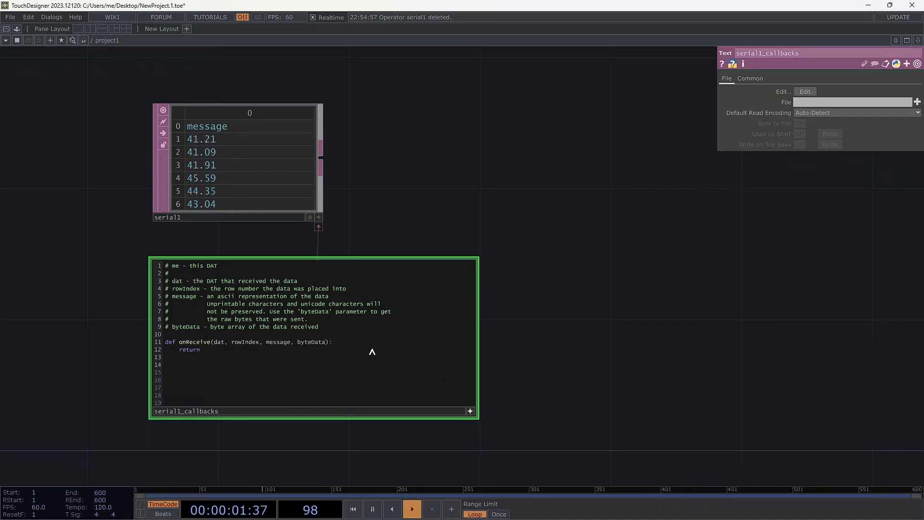
{"action": "key", "text": "Return"}
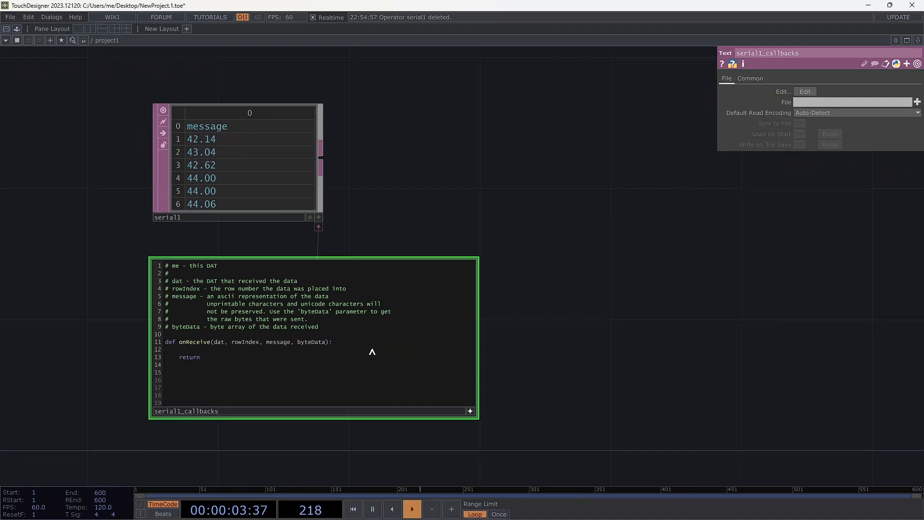
{"action": "left_click", "coordinate": [921, 212]}
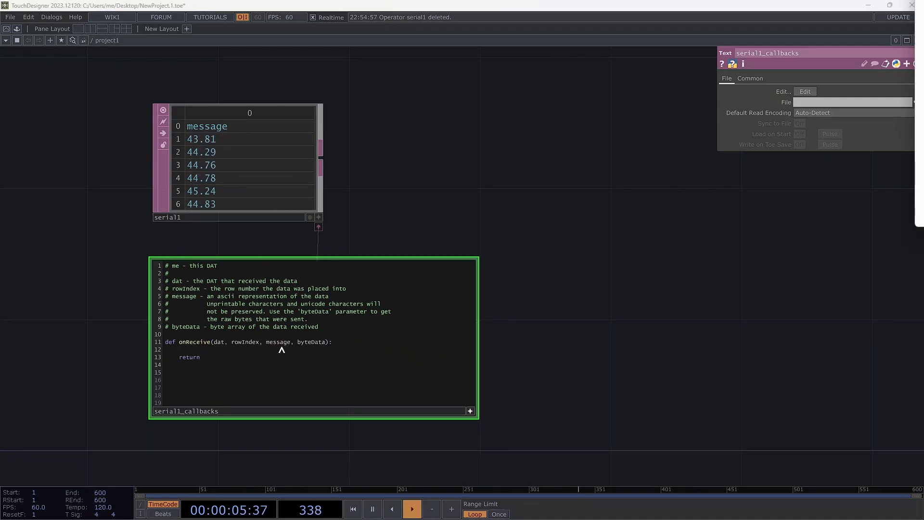
{"action": "left_click", "coordinate": [224, 355]}
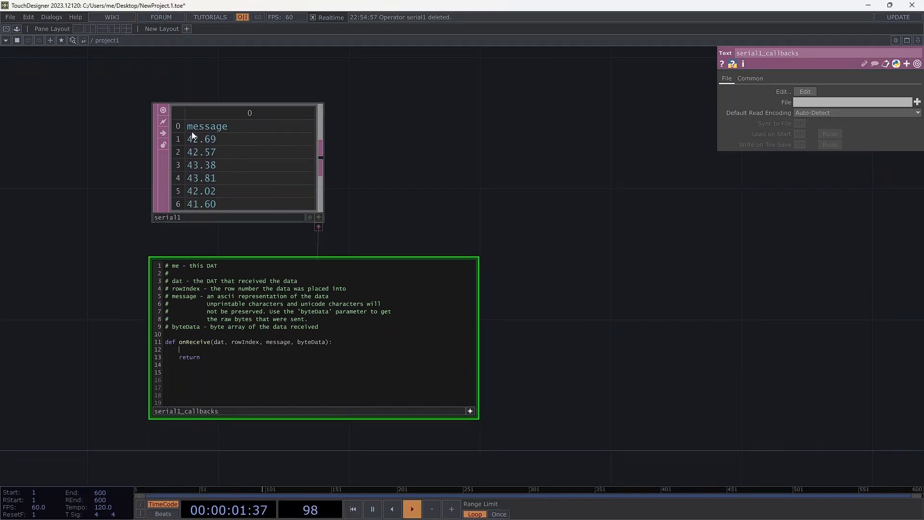
{"action": "left_click", "coordinate": [206, 350]}
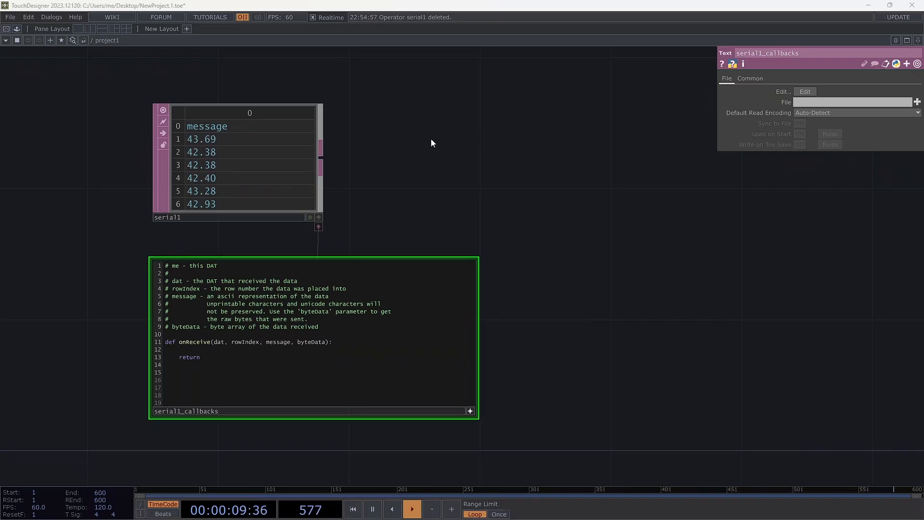
Add a Text DAT to the network beside the Serial DAT
{"action": "key", "text": "Tab"}
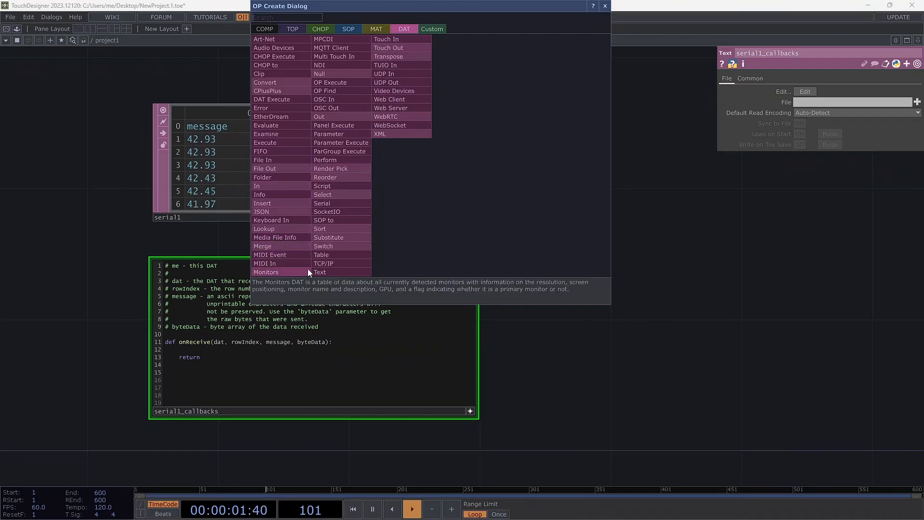
{"action": "left_click", "coordinate": [328, 271]}
{"action": "left_click", "coordinate": [458, 151]}
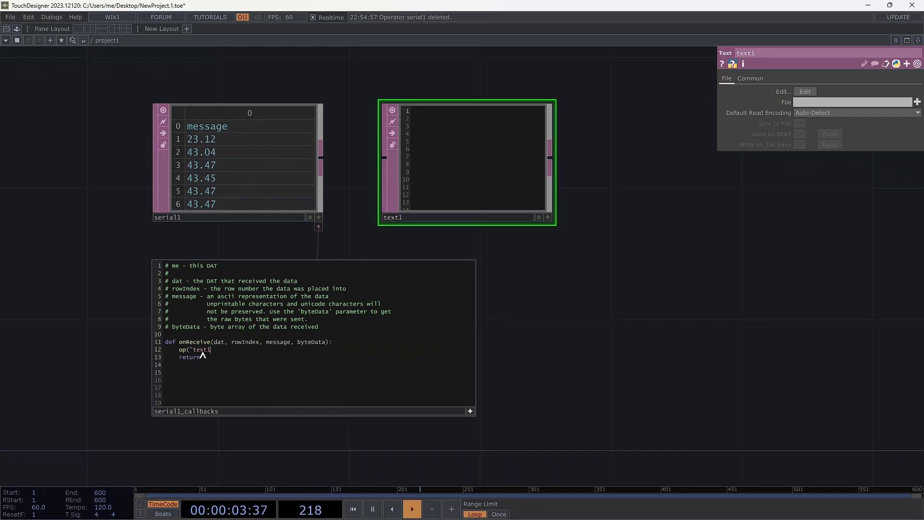
Write op("text1").text = float(message) on the empty line of onReceive in the serial callbacks script
{"action": "type", "text": "xt = flomessage"}
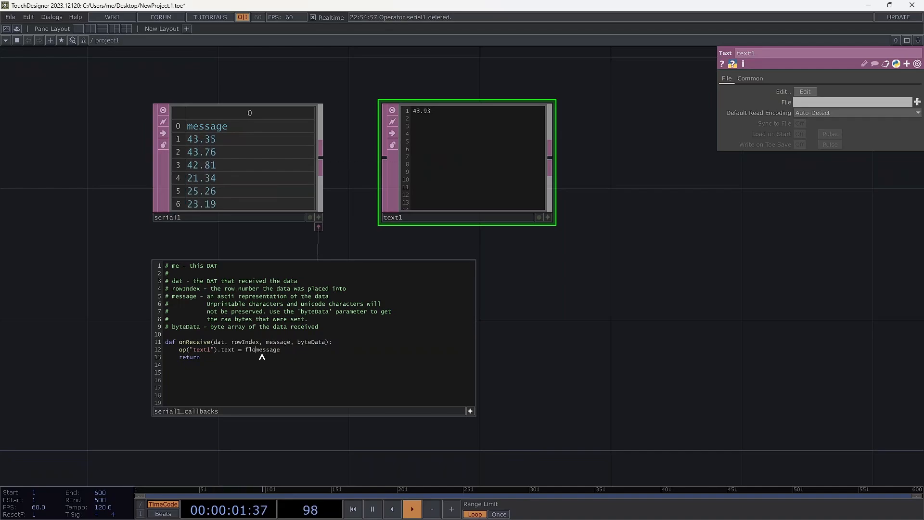
{"action": "type", "text": "at("}
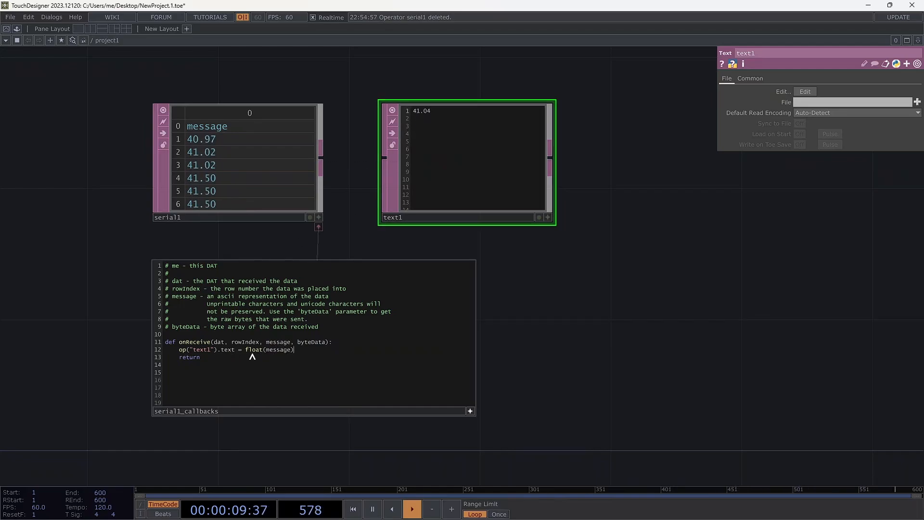
{"action": "left_click", "coordinate": [432, 120]}
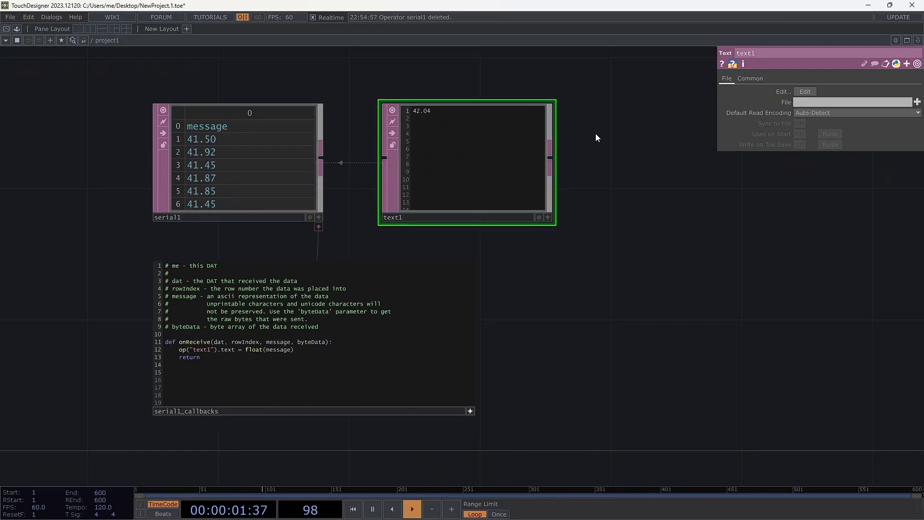
Add a DAT to CHOP fed by the text1 DAT and set its First Column is option to Values
{"action": "right_click", "coordinate": [551, 158]}
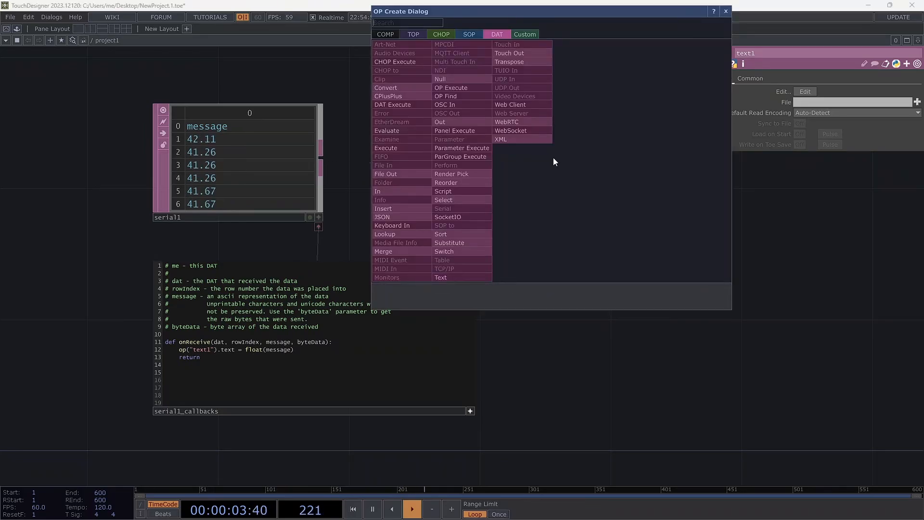
{"action": "left_click", "coordinate": [440, 35]}
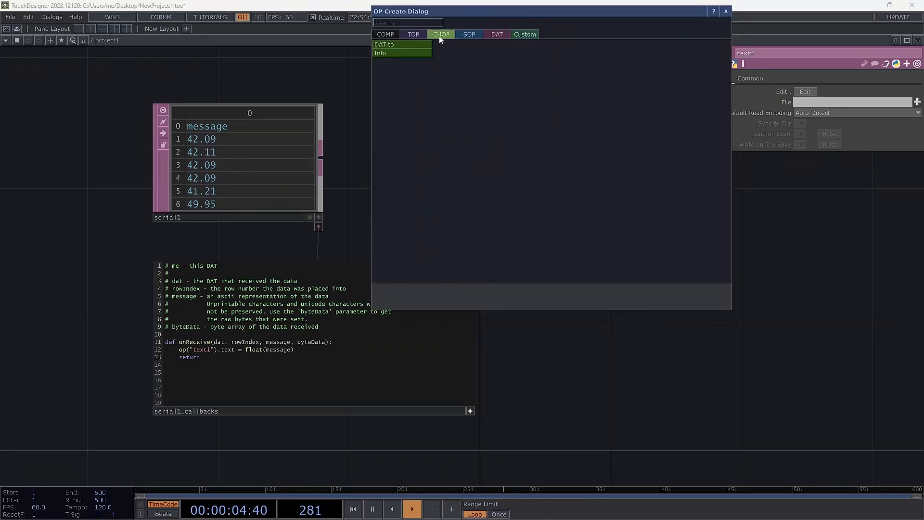
{"action": "left_click", "coordinate": [406, 45]}
{"action": "left_click", "coordinate": [682, 230]}
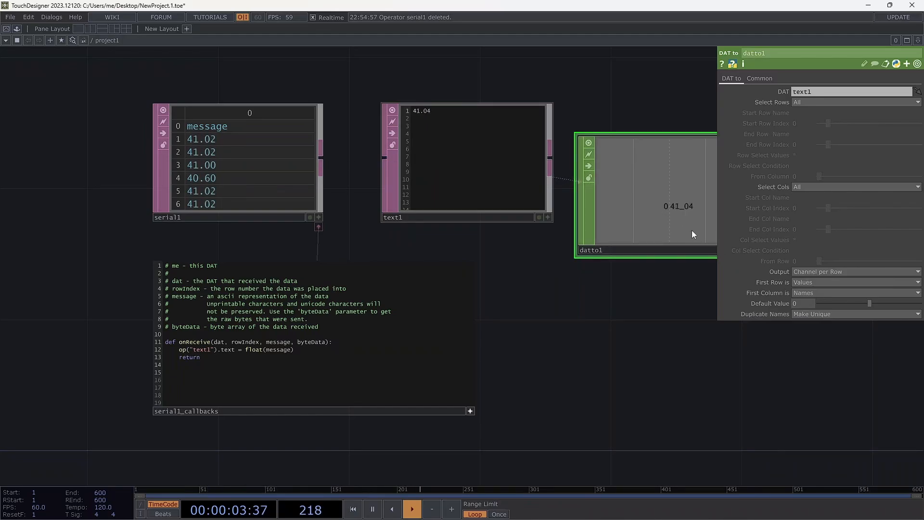
{"action": "left_click_drag", "start_coordinate": [593, 100], "coordinate": [479, 103]}
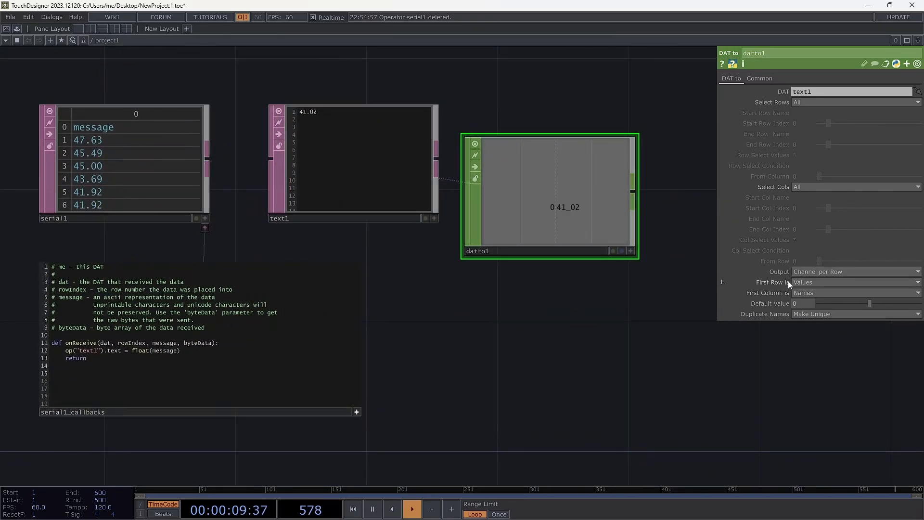
{"action": "left_click", "coordinate": [810, 293]}
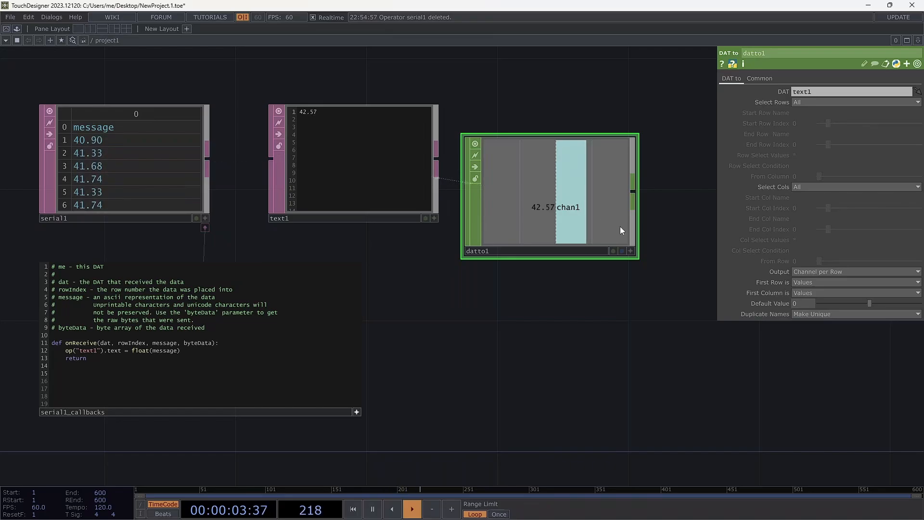
Connect a Trail CHOP to the output of the DAT to CHOP and place it below and beside it
{"action": "right_click", "coordinate": [637, 192]}
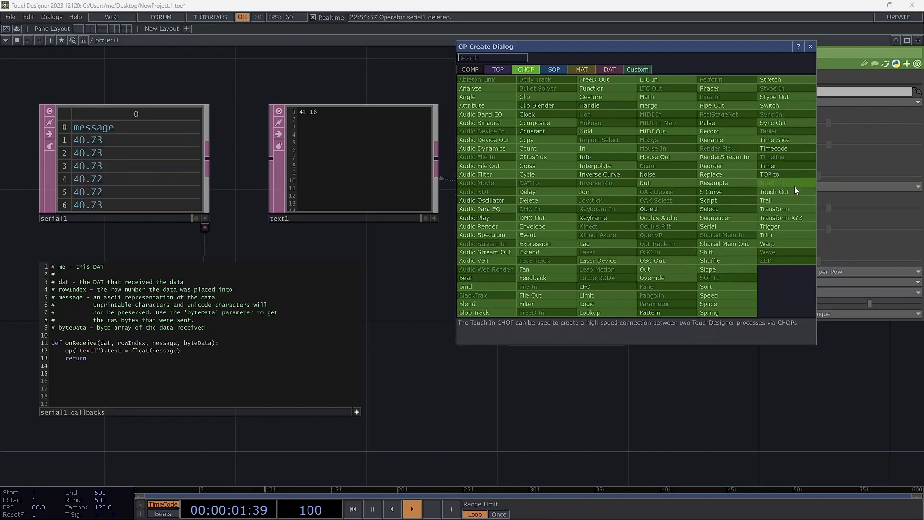
{"action": "left_click", "coordinate": [792, 199]}
{"action": "left_click", "coordinate": [743, 375]}
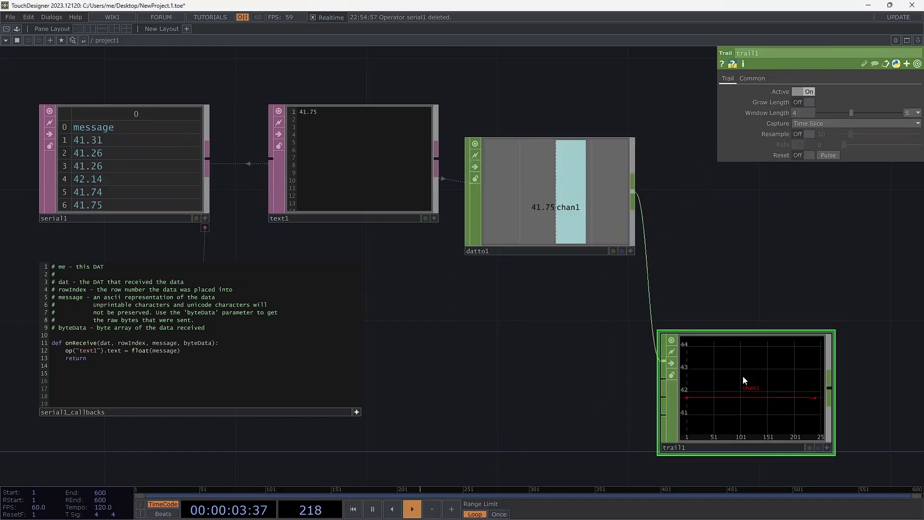
{"action": "left_click_drag", "start_coordinate": [733, 272], "coordinate": [669, 245]}
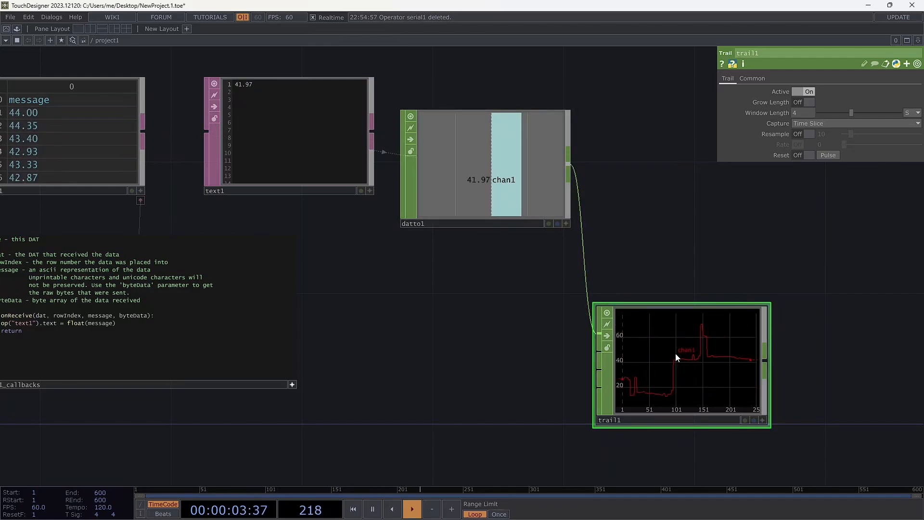
{"action": "left_click_drag", "start_coordinate": [676, 356], "coordinate": [708, 346]}
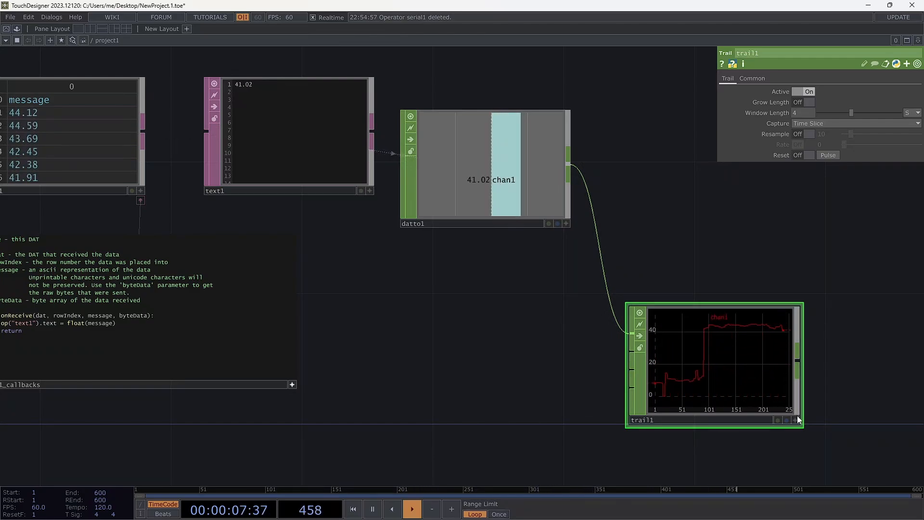
Disable Vertical Adapt in the Trail CHOP's viewer and set its vertical range to 0 100
{"action": "right_click", "coordinate": [741, 369]}
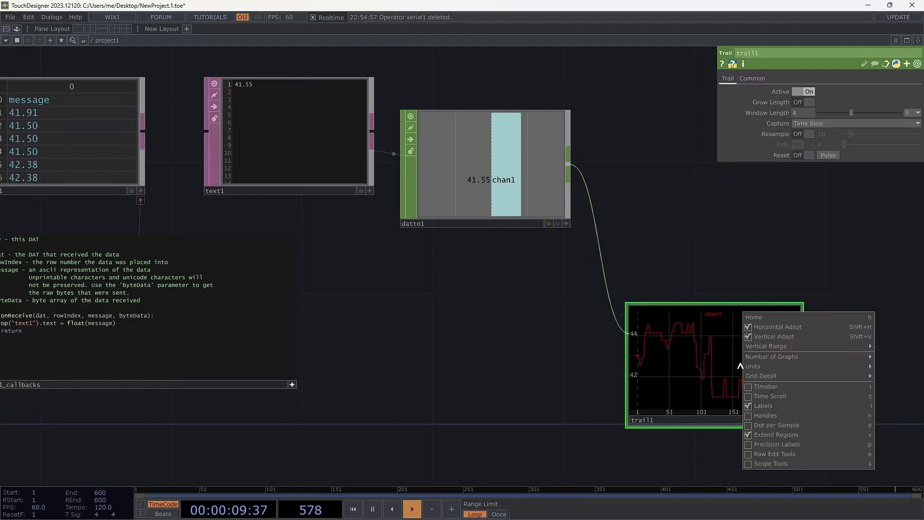
{"action": "left_click", "coordinate": [749, 338]}
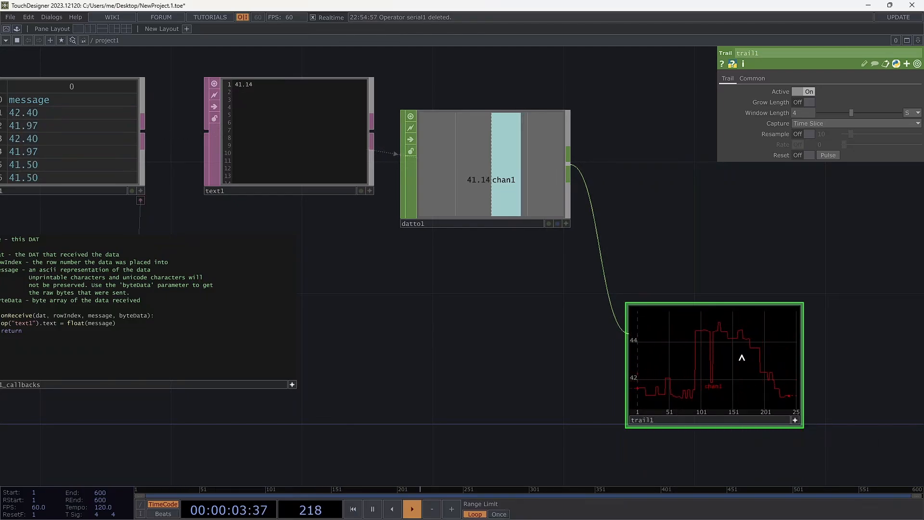
{"action": "right_click", "coordinate": [729, 377]}
{"action": "mouse_move", "coordinate": [757, 362]}
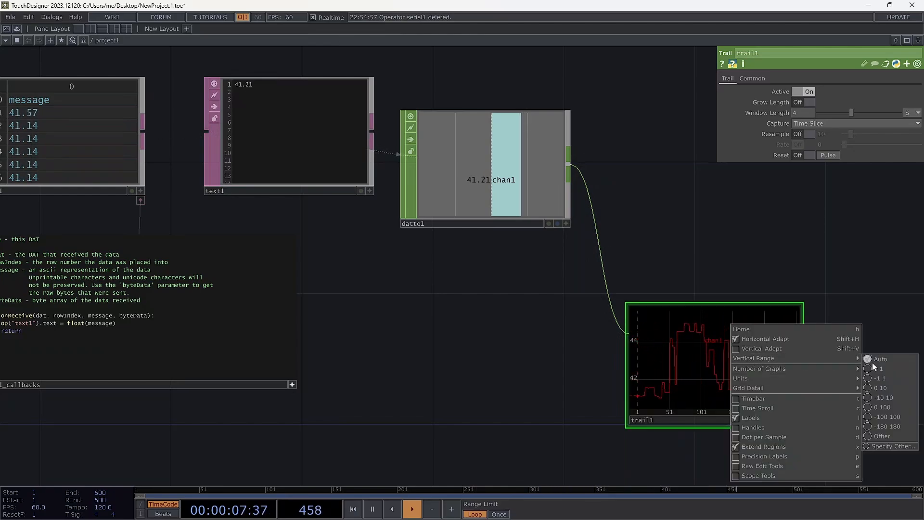
{"action": "left_click", "coordinate": [881, 407]}
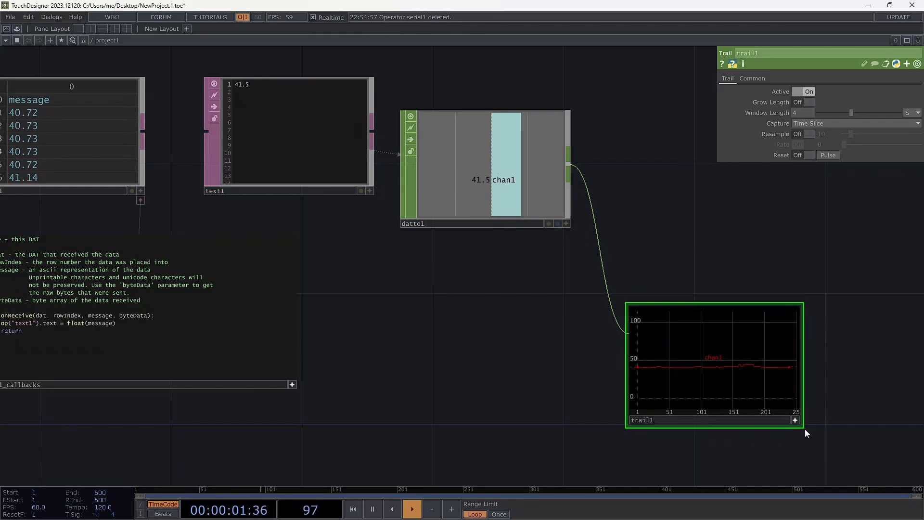
Enlarge the Trail CHOP node in width and height and reposition it so its graph is easy to read
{"action": "left_click_drag", "start_coordinate": [804, 429], "coordinate": [888, 486]}
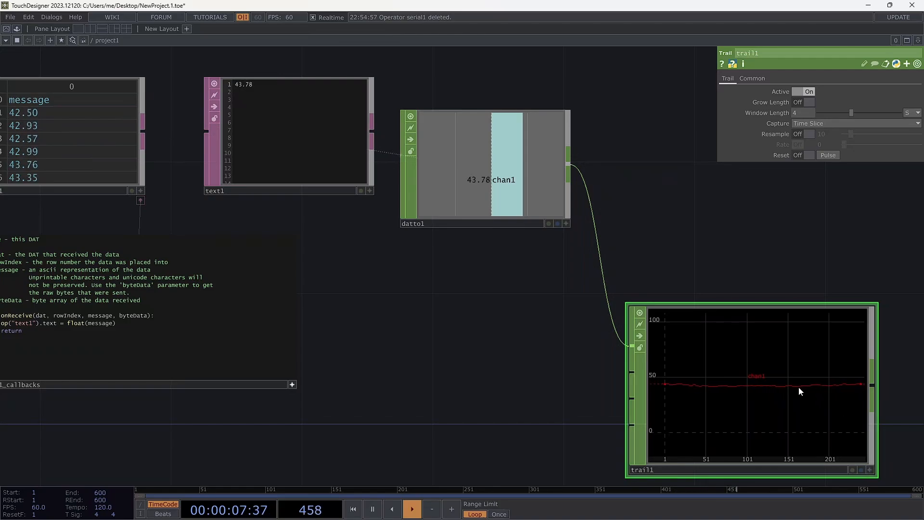
{"action": "left_click_drag", "start_coordinate": [799, 386], "coordinate": [831, 336]}
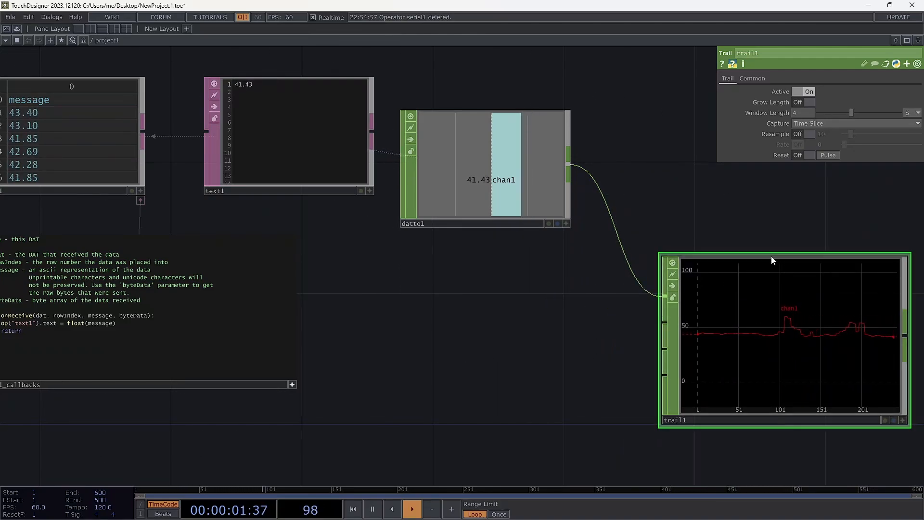
{"action": "left_click_drag", "start_coordinate": [771, 260], "coordinate": [760, 187]}
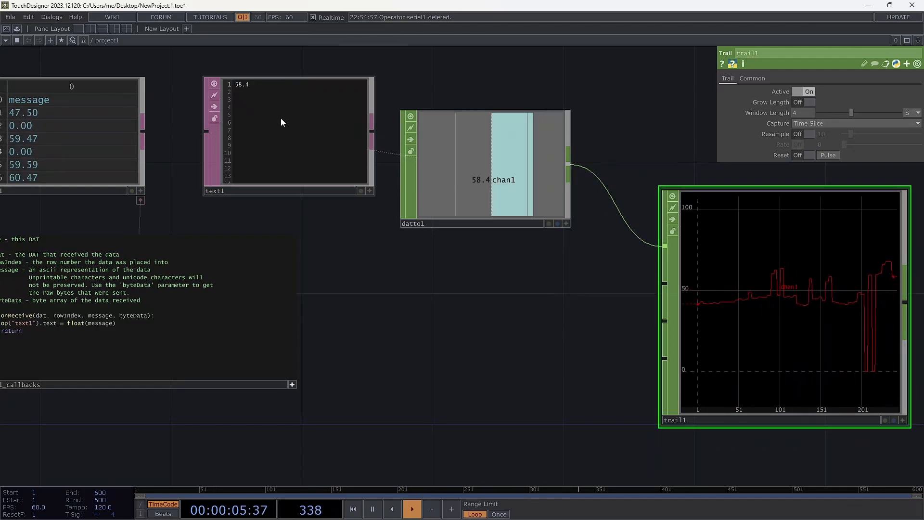
Align text1 and datto1 in a row and move the Trail CHOP away to leave room between datto1 and trail1
{"action": "left_click_drag", "start_coordinate": [283, 125], "coordinate": [250, 124]}
{"action": "left_click_drag", "start_coordinate": [444, 153], "coordinate": [411, 120]}
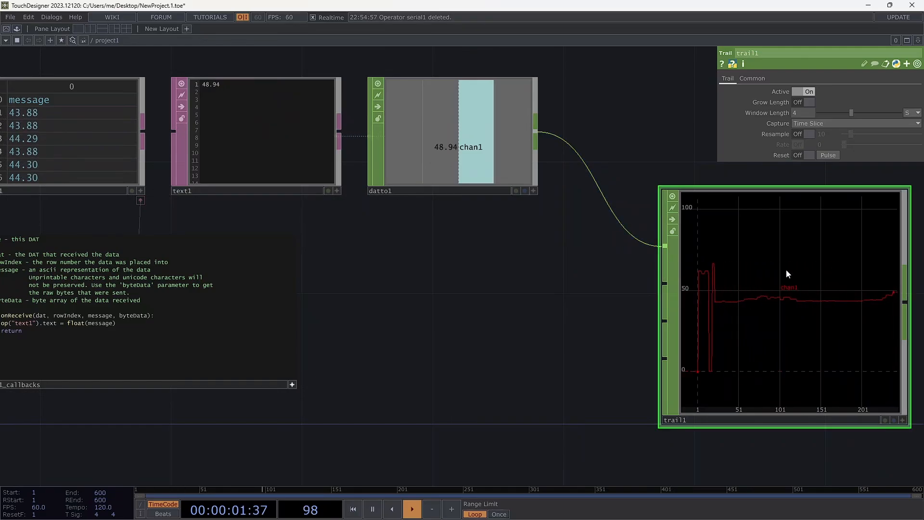
{"action": "left_click_drag", "start_coordinate": [453, 259], "coordinate": [351, 255]}
{"action": "left_click_drag", "start_coordinate": [669, 246], "coordinate": [769, 277]}
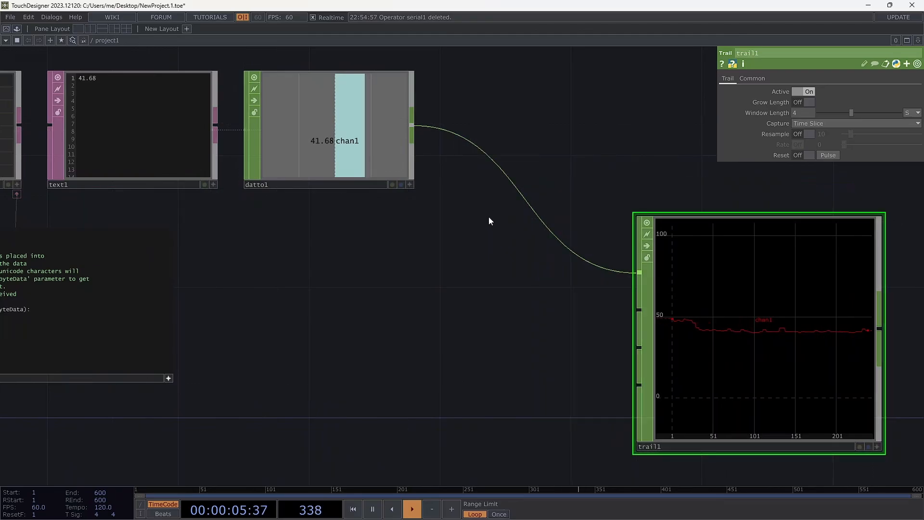
Try a Lag CHOP between datto1 and trail1 with the Lag Amplitude method, and remove it
{"action": "right_click", "coordinate": [515, 183]}
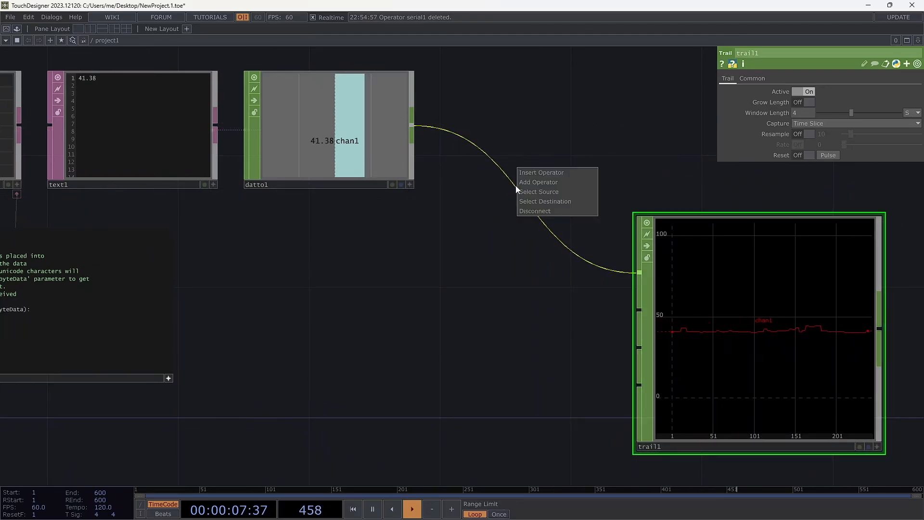
{"action": "left_click", "coordinate": [529, 173]}
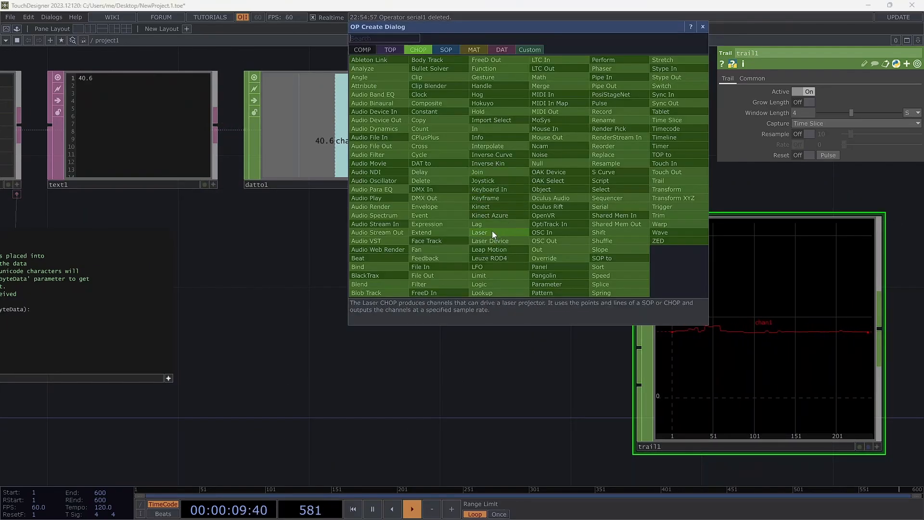
{"action": "left_click", "coordinate": [492, 230]}
{"action": "left_click", "coordinate": [524, 195]}
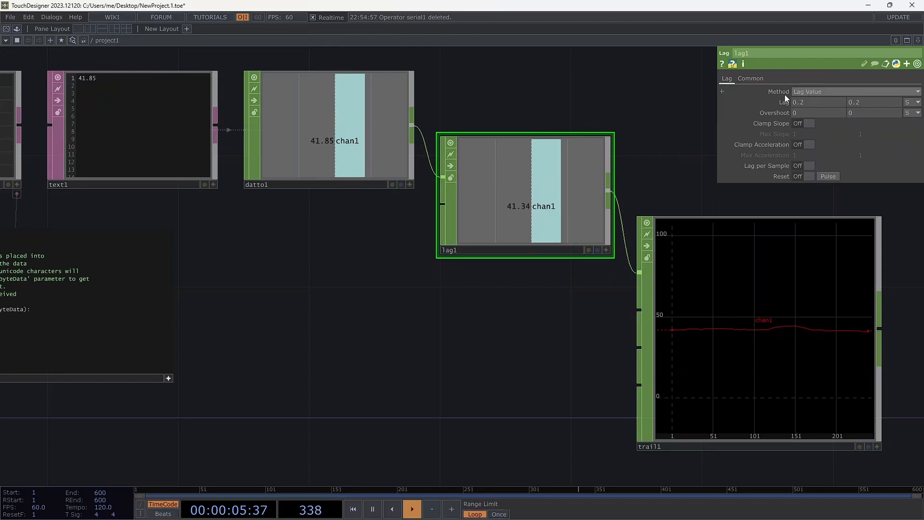
{"action": "left_click", "coordinate": [807, 91]}
{"action": "left_click", "coordinate": [814, 113]}
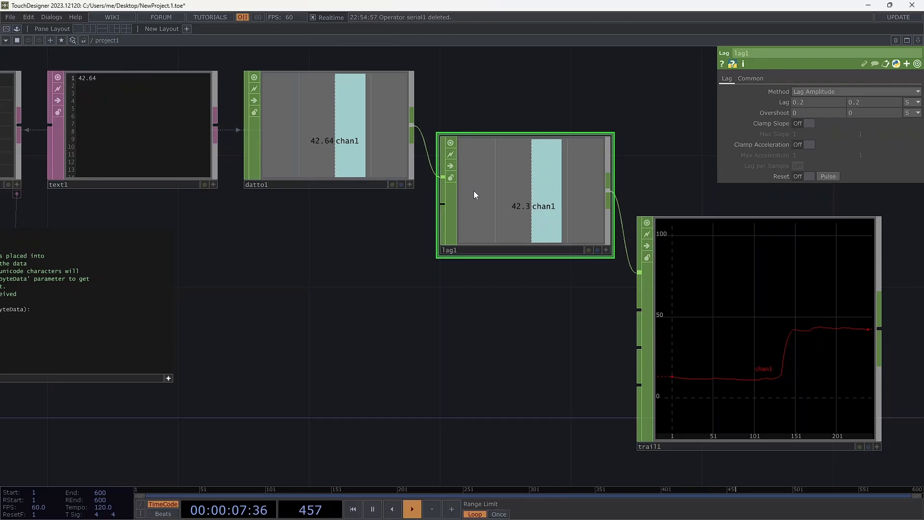
{"action": "key", "text": "Delete"}
Try an Analyze CHOP between datto1 and trail1 with the RMS Power function, and remove it
{"action": "right_click", "coordinate": [519, 192]}
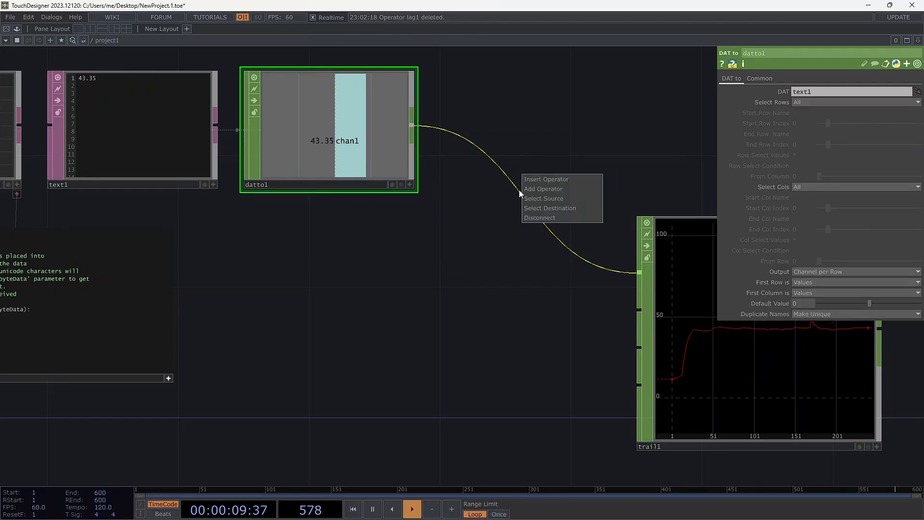
{"action": "left_click", "coordinate": [541, 178]}
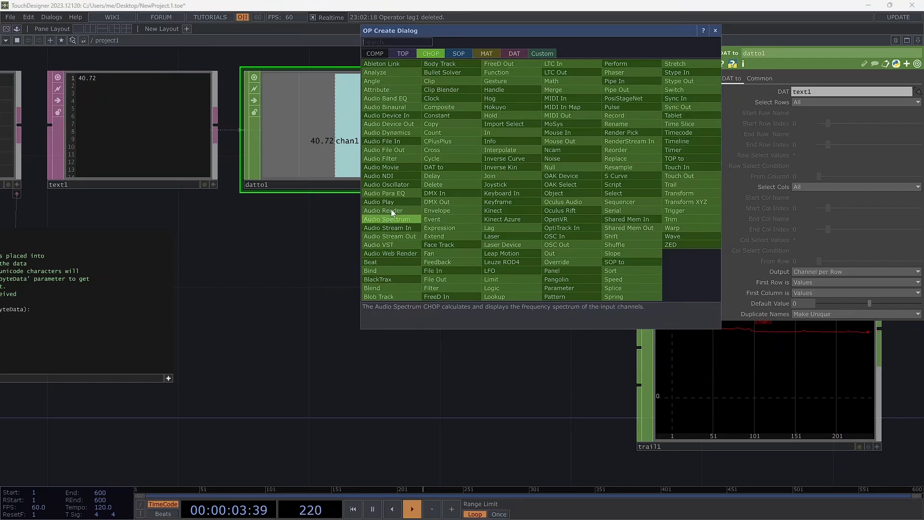
{"action": "left_click", "coordinate": [382, 73]}
{"action": "left_click", "coordinate": [527, 194]}
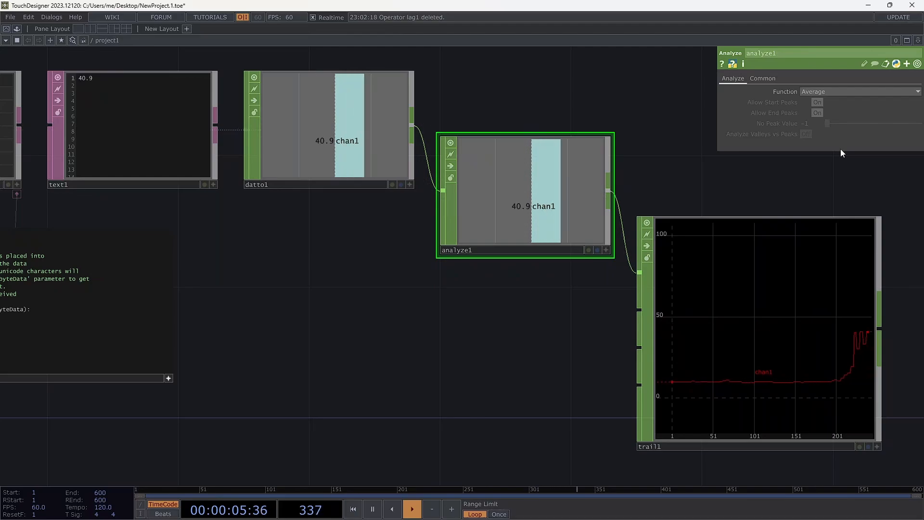
{"action": "left_click", "coordinate": [857, 91]}
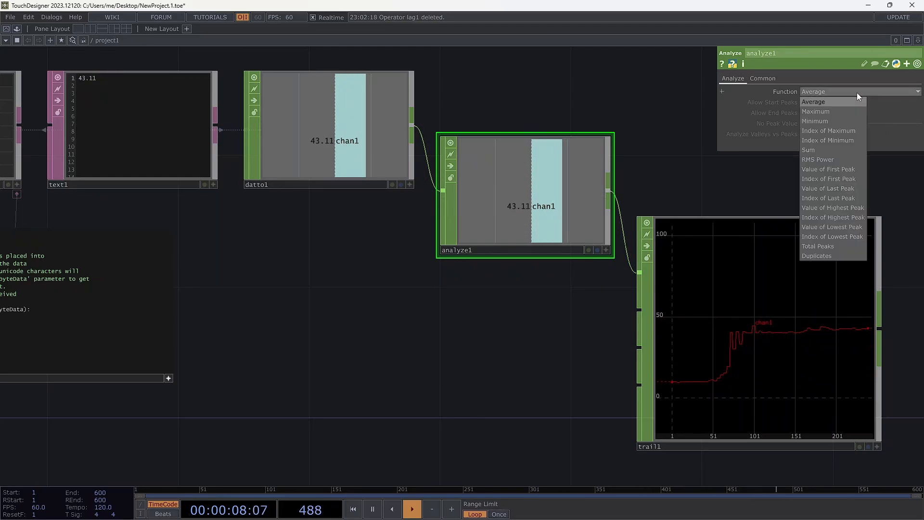
{"action": "left_click", "coordinate": [842, 161]}
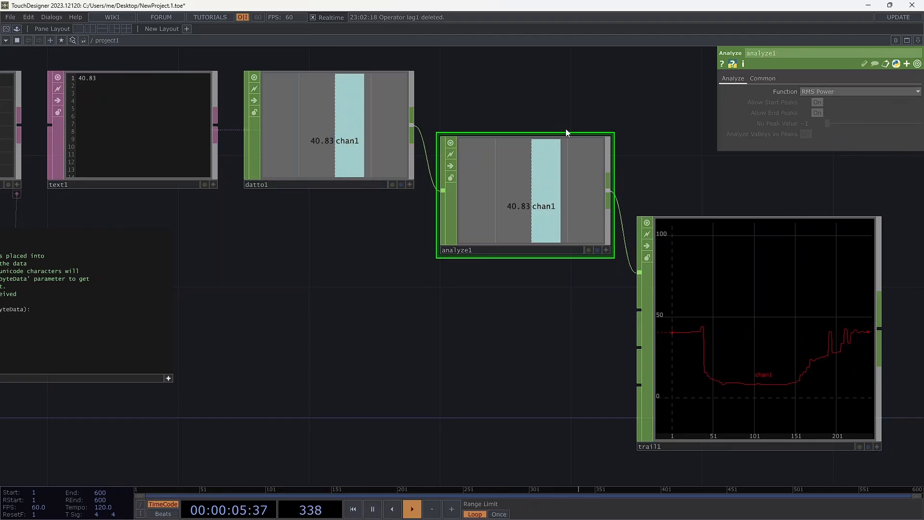
{"action": "key", "text": "Delete"}
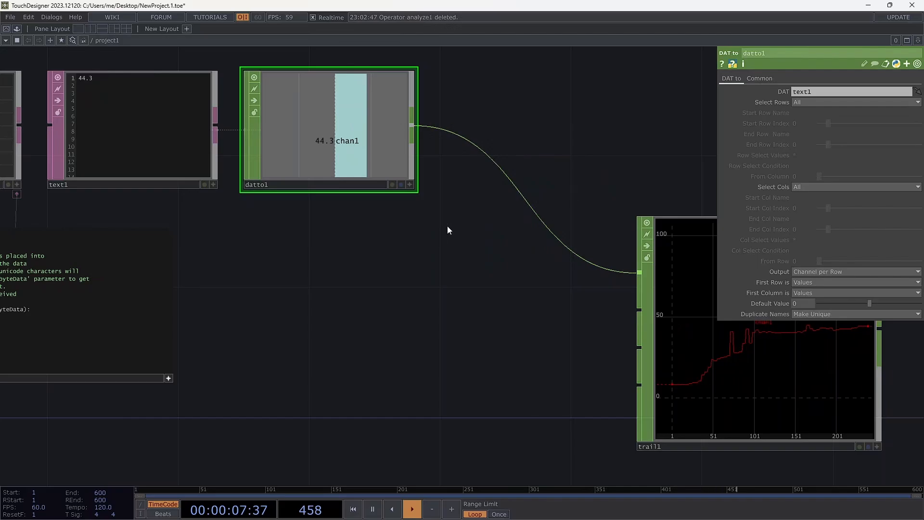
Try a Filter CHOP between datto1 and trail1 with the De-spike type, and remove it
{"action": "right_click", "coordinate": [518, 188]}
{"action": "left_click", "coordinate": [536, 179]}
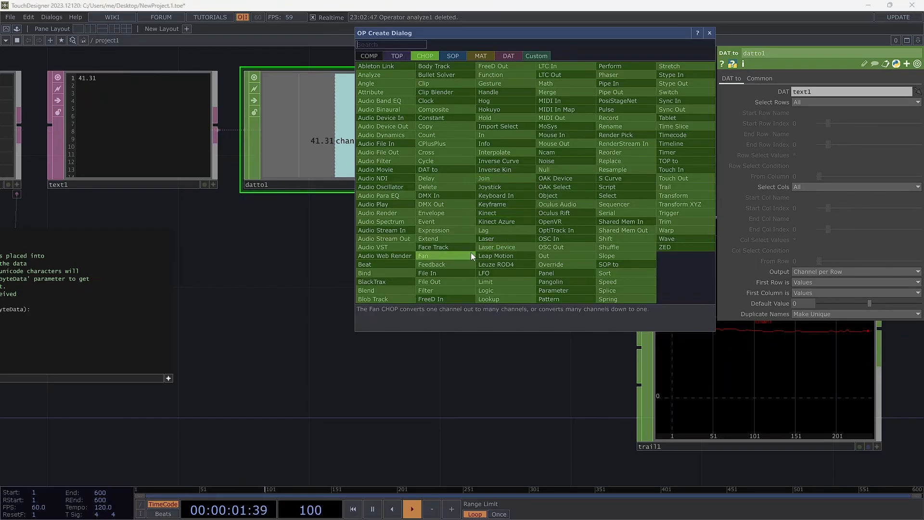
{"action": "left_click", "coordinate": [448, 290]}
{"action": "left_click", "coordinate": [523, 188]}
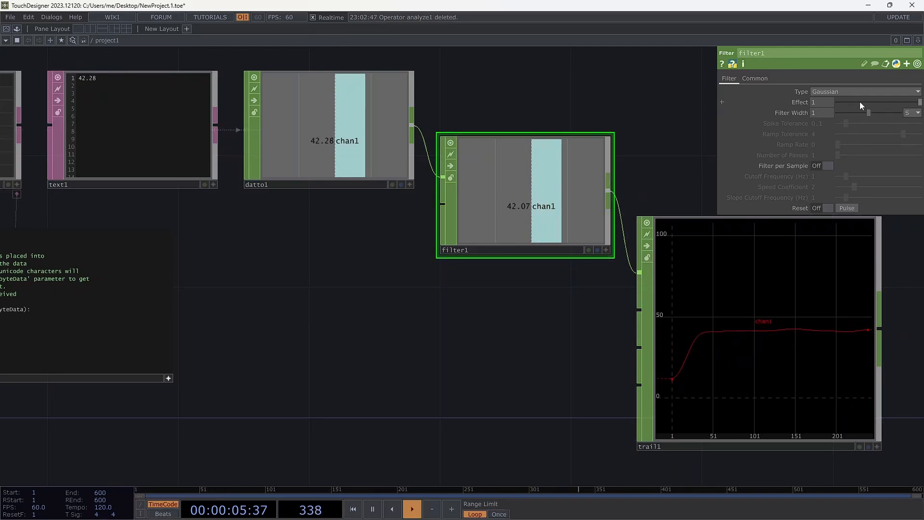
{"action": "left_click", "coordinate": [853, 91]}
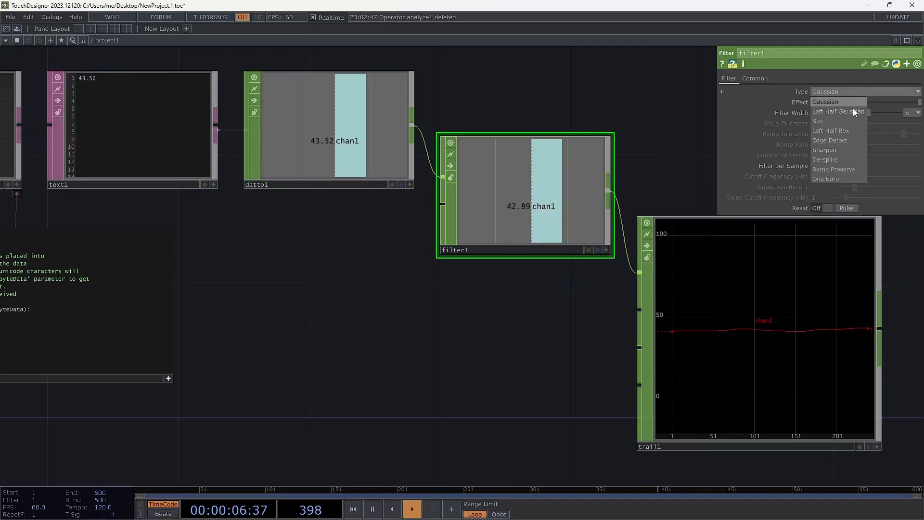
{"action": "left_click", "coordinate": [838, 161]}
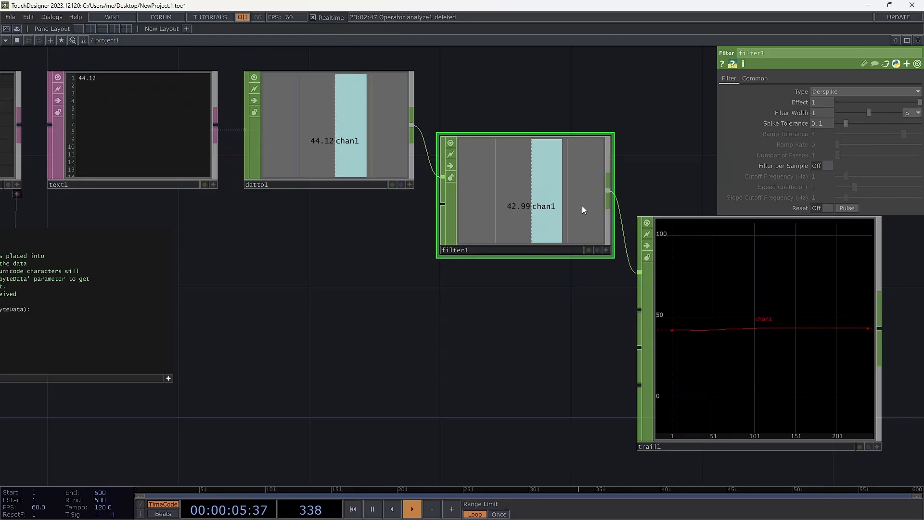
{"action": "key", "text": "Delete"}
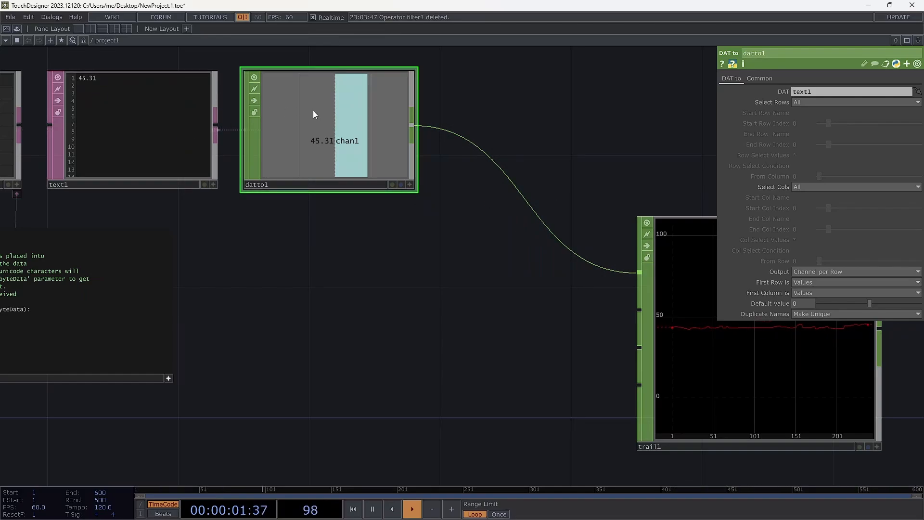
Insert a Math CHOP in line with datto1, between datto1 and trail1, and show its Mult-Add parameters
{"action": "right_click", "coordinate": [481, 149]}
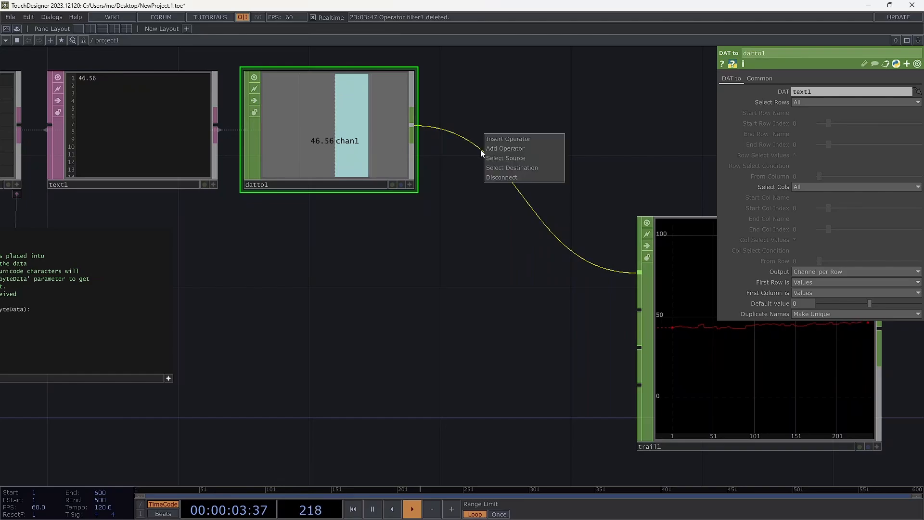
{"action": "left_click", "coordinate": [492, 139]}
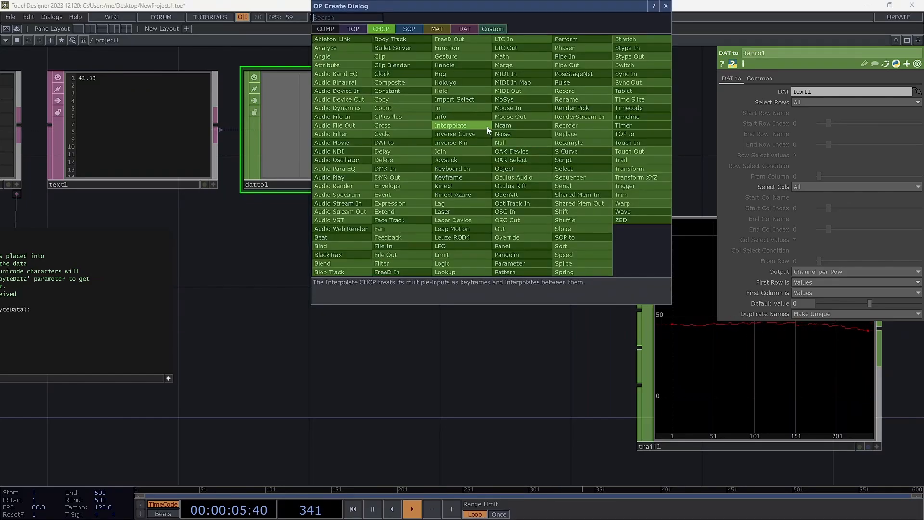
{"action": "left_click", "coordinate": [499, 58]}
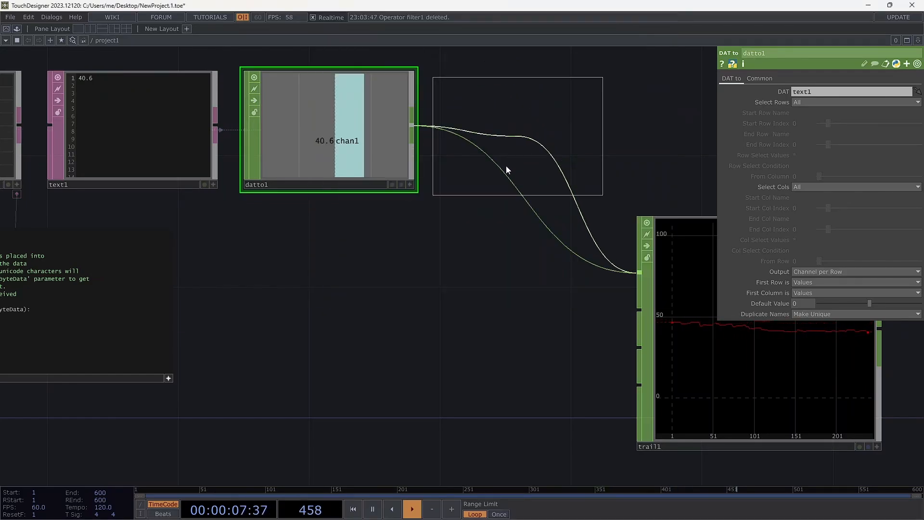
{"action": "left_click", "coordinate": [526, 142]}
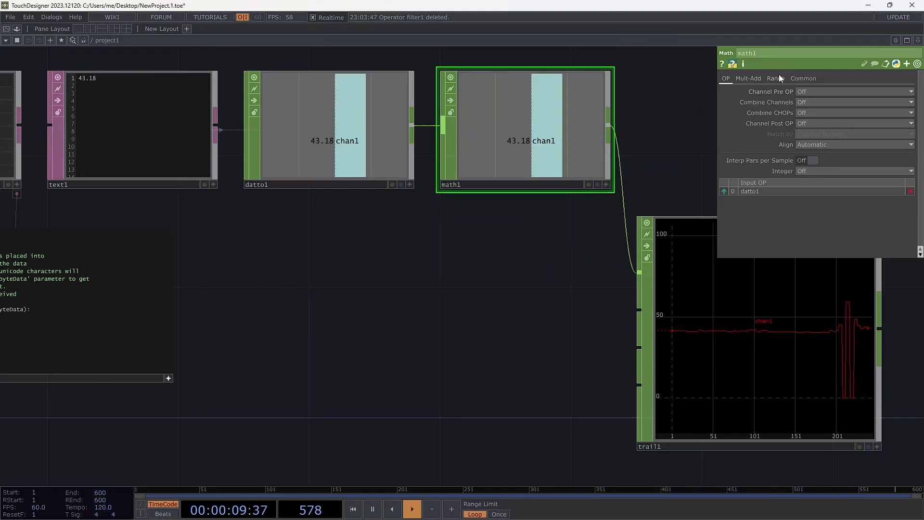
{"action": "left_click", "coordinate": [750, 79]}
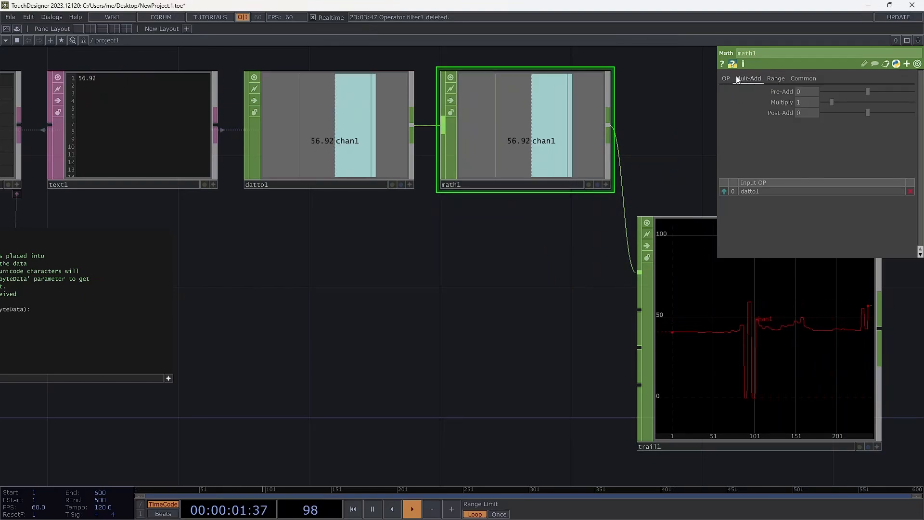
{"action": "left_click", "coordinate": [729, 77]}
{"action": "left_click", "coordinate": [756, 80]}
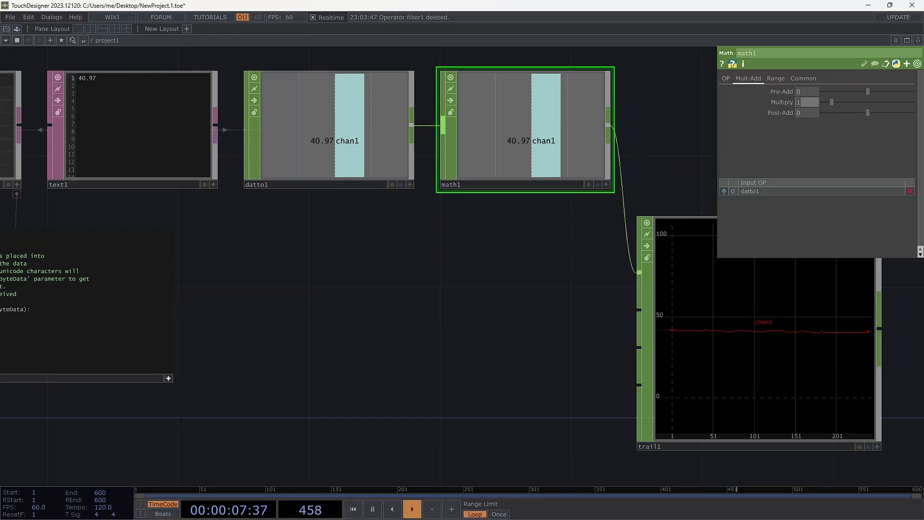
Switch to the Brave browser, search for "cm to inches formula" and highlight the conversion factors in the answer
{"action": "key", "text": "alt+Tab"}
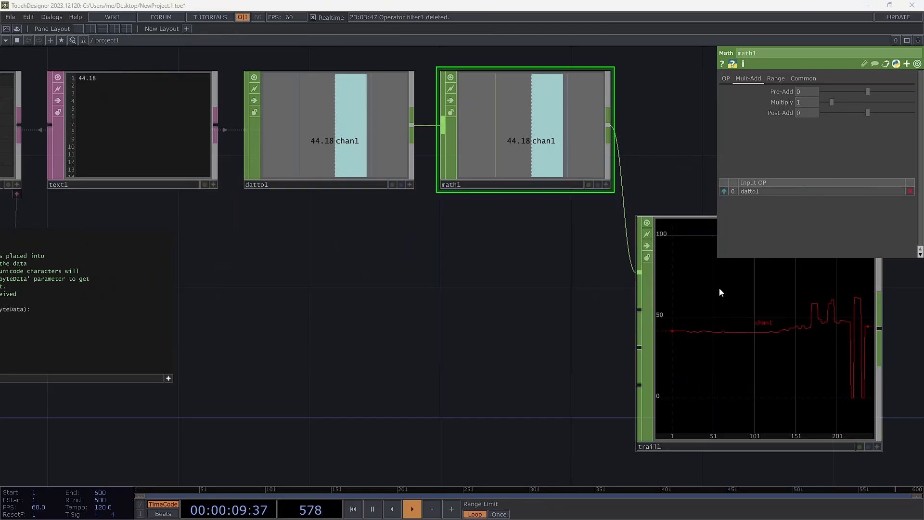
{"action": "left_click_drag", "start_coordinate": [465, 1], "coordinate": [400, 57]}
{"action": "type", "text": "cm to"}
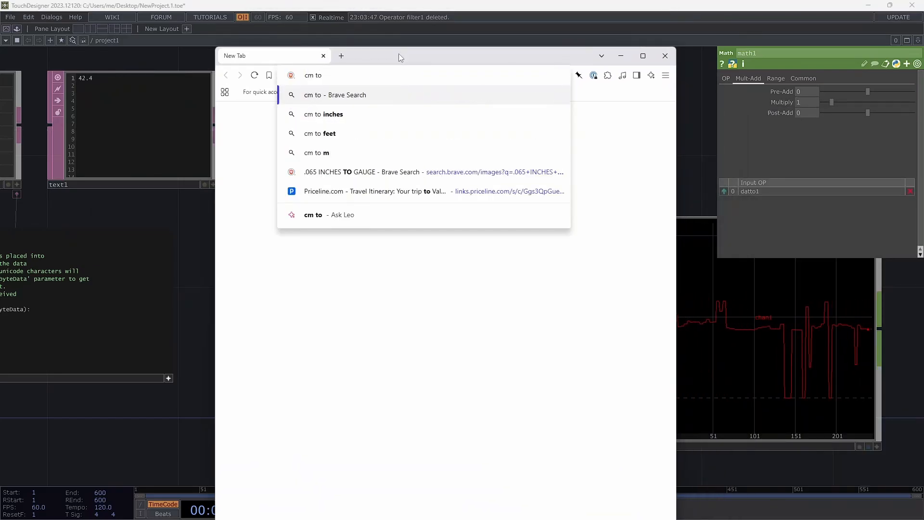
{"action": "type", "text": " inches formula"}
{"action": "key", "text": "Return"}
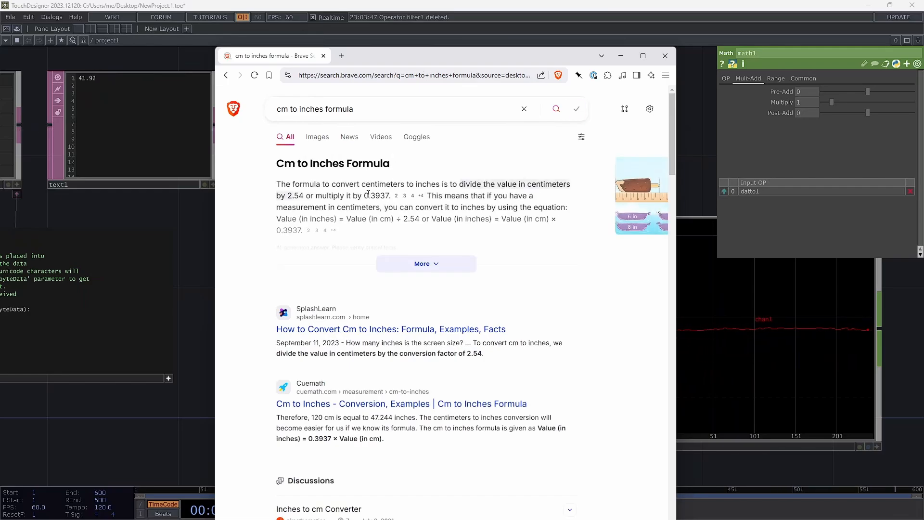
{"action": "left_click_drag", "start_coordinate": [368, 195], "coordinate": [378, 197]}
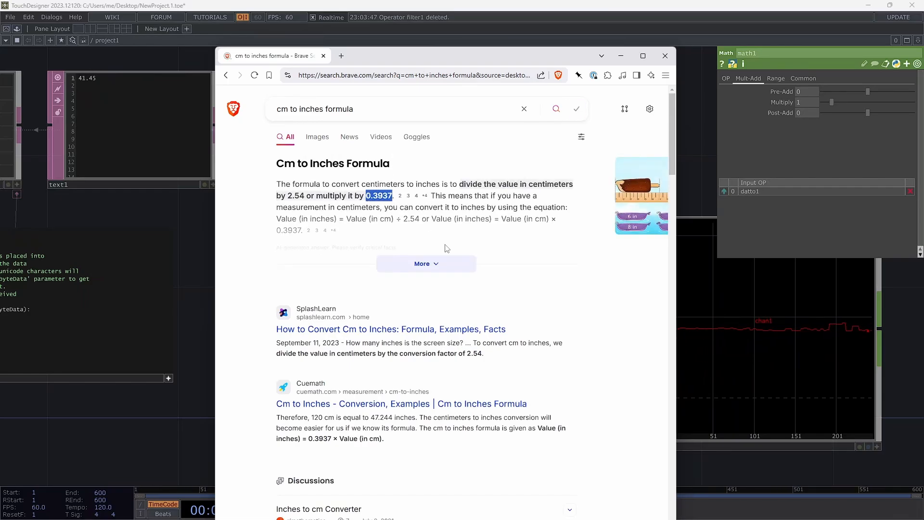
{"action": "left_click_drag", "start_coordinate": [287, 198], "coordinate": [306, 197]}
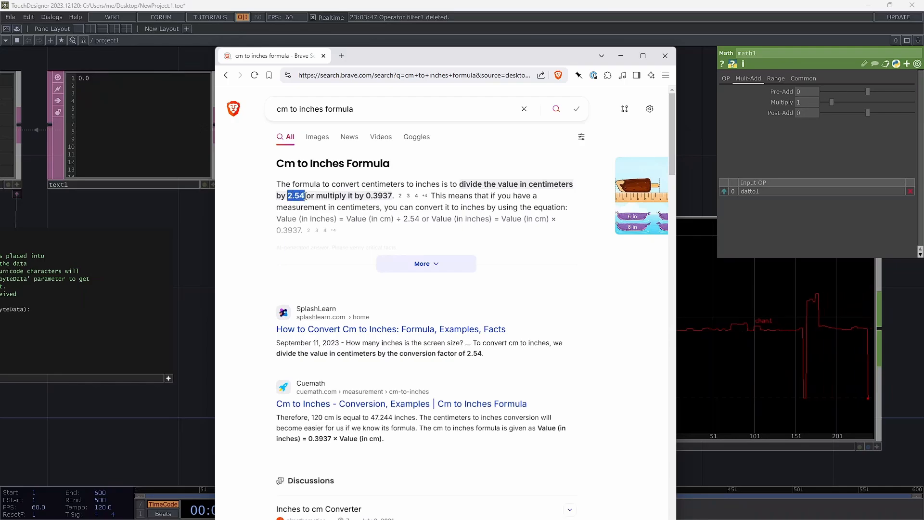
{"action": "key", "text": "alt+Tab"}
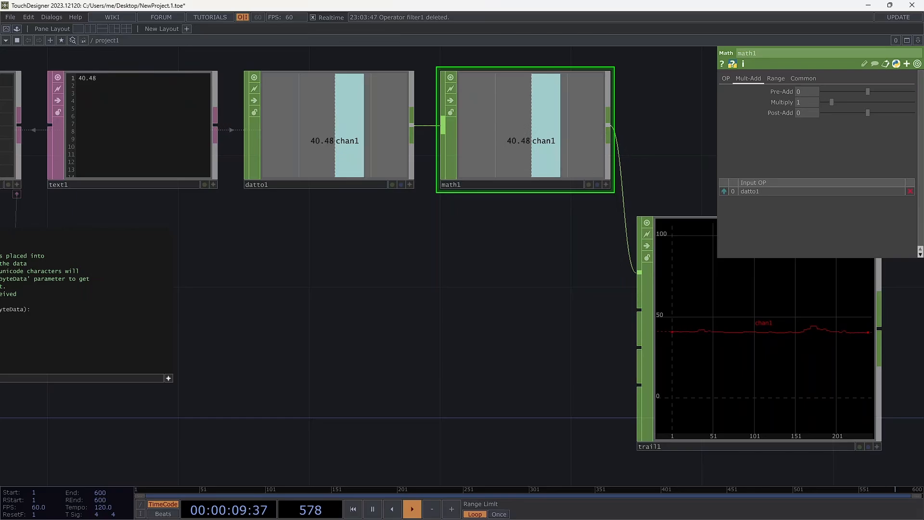
Repeat the "cm to inches formula" search in a new browser window and select the multiplication factor 0.3937
{"action": "key", "text": "ctrl+s"}
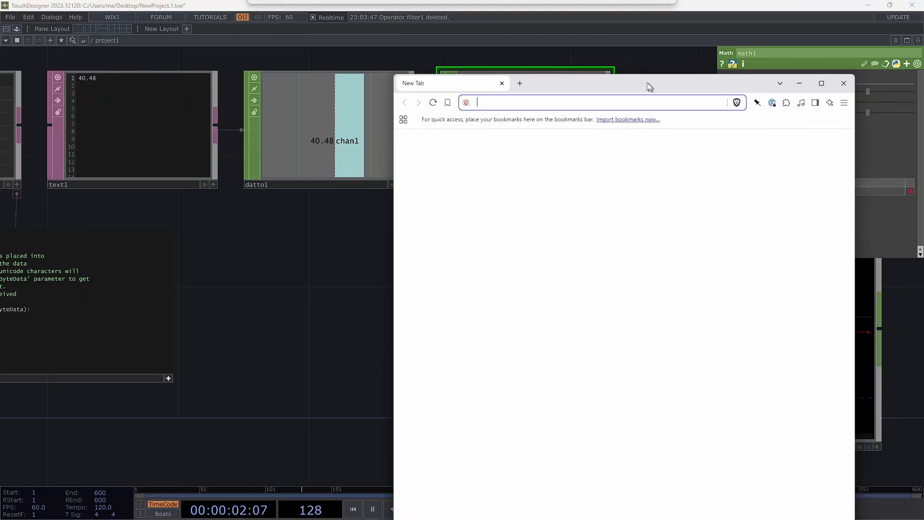
{"action": "left_click_drag", "start_coordinate": [647, 84], "coordinate": [565, 64]}
{"action": "type", "text": "2.54"}
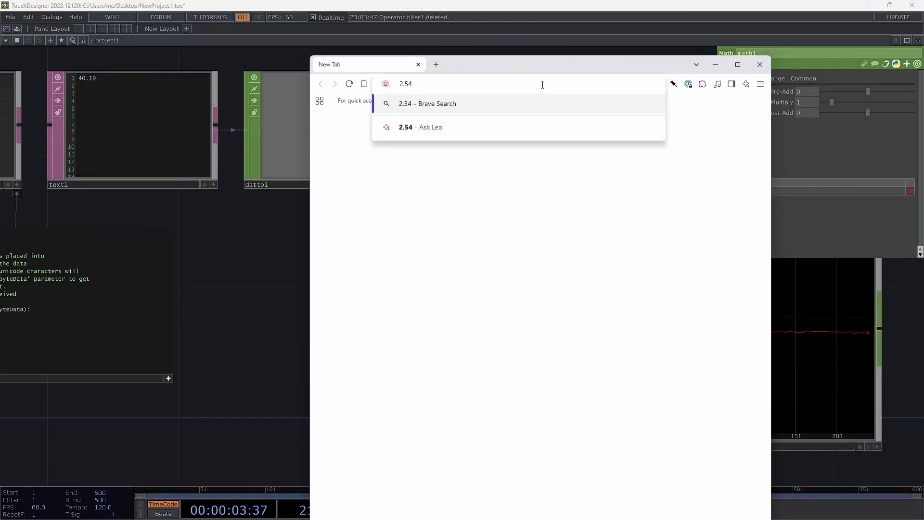
{"action": "type", "text": "cm to inches formula"}
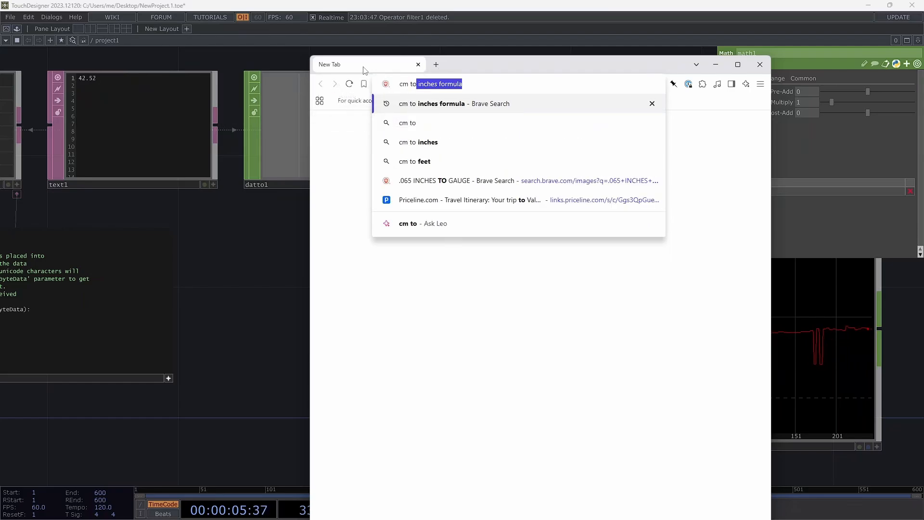
{"action": "key", "text": "Return"}
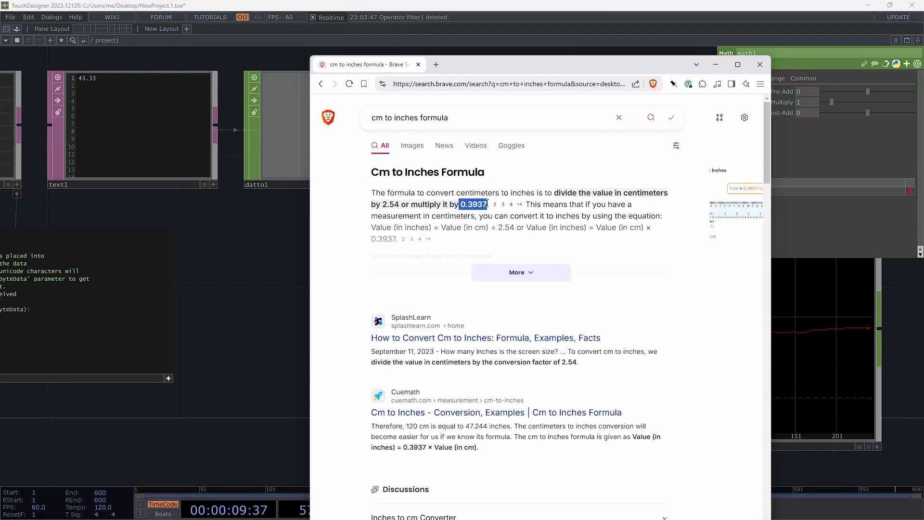
Back in TouchDesigner, try converting the distance to inches with a Multiply of 0.3937 in math1, and remove math1
{"action": "key", "text": "alt+Tab"}
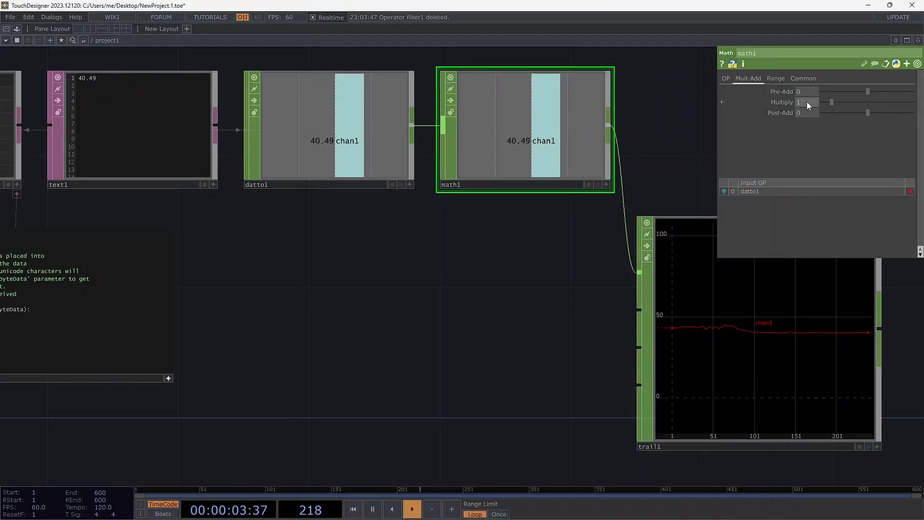
{"action": "type", "text": "0.3937"}
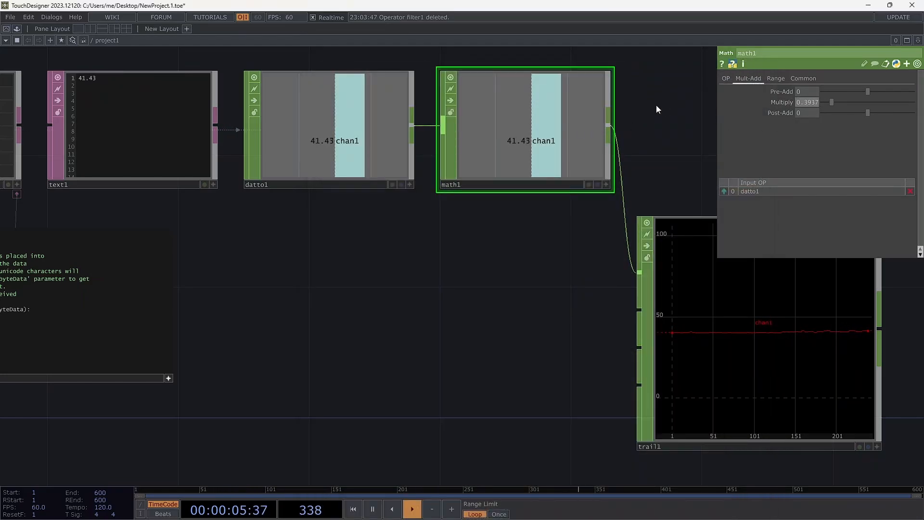
{"action": "key", "text": "Return"}
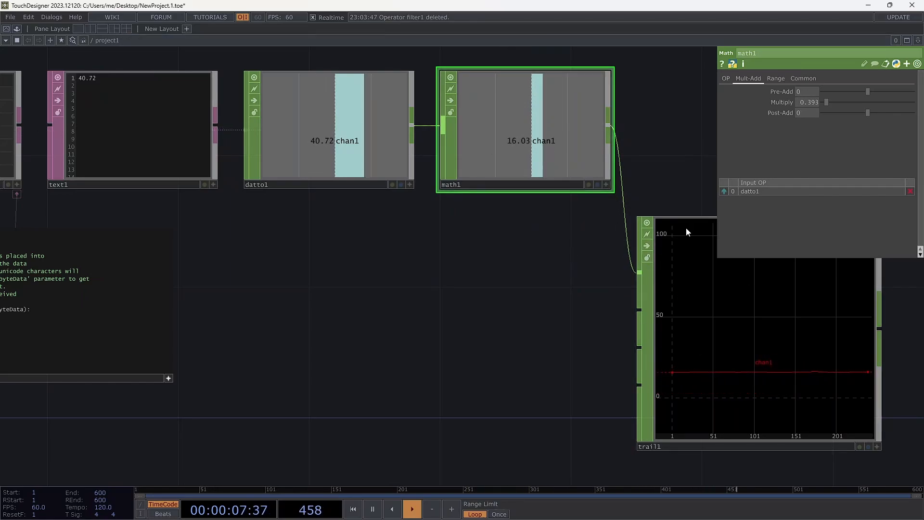
{"action": "left_click_drag", "start_coordinate": [739, 326], "coordinate": [805, 357]}
{"action": "left_click_drag", "start_coordinate": [556, 155], "coordinate": [618, 150]}
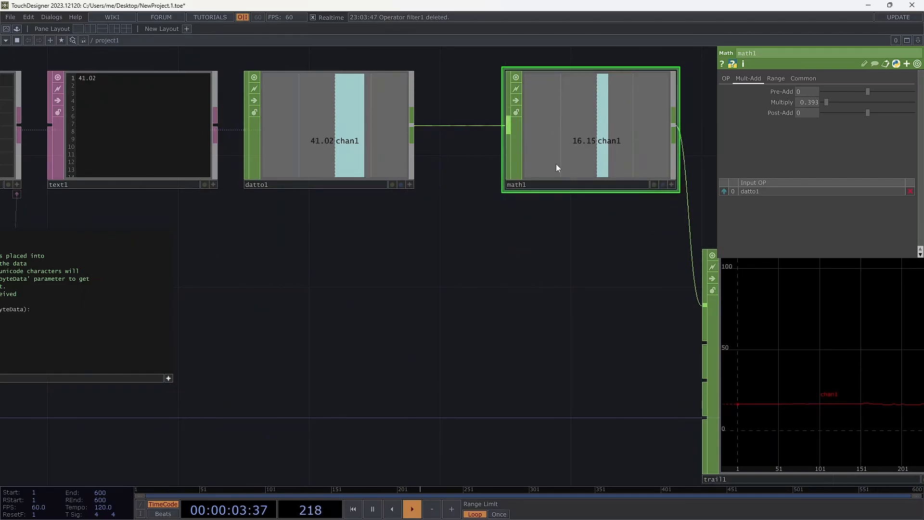
{"action": "key", "text": "Delete"}
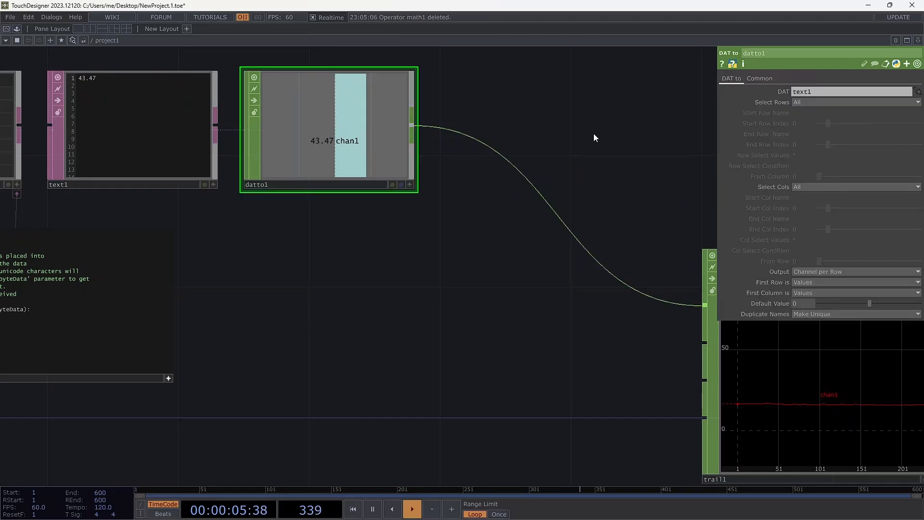
Insert a Spring CHOP between datto1 and trail1, repositioning trail1 to leave room for it
{"action": "left_click_drag", "start_coordinate": [787, 386], "coordinate": [592, 265]}
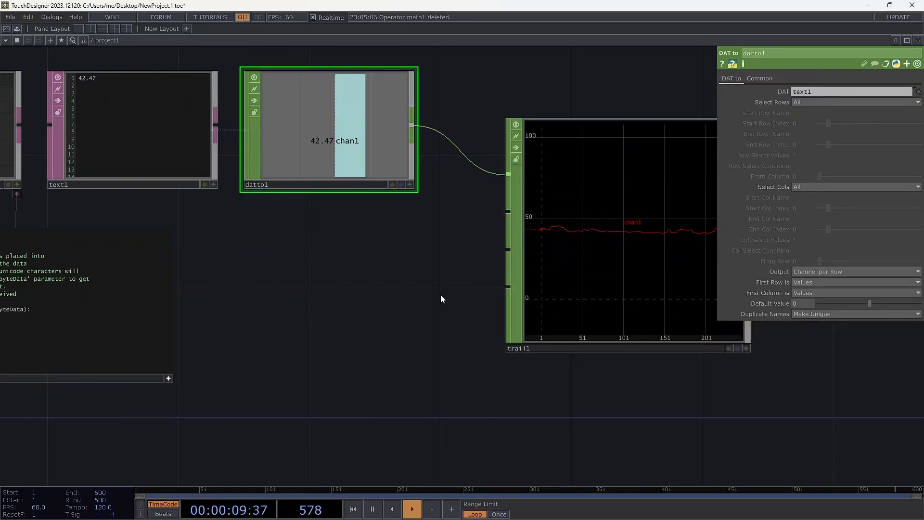
{"action": "left_click_drag", "start_coordinate": [567, 237], "coordinate": [712, 344]}
{"action": "left_click_drag", "start_coordinate": [472, 268], "coordinate": [303, 242]}
{"action": "right_click", "coordinate": [344, 141]}
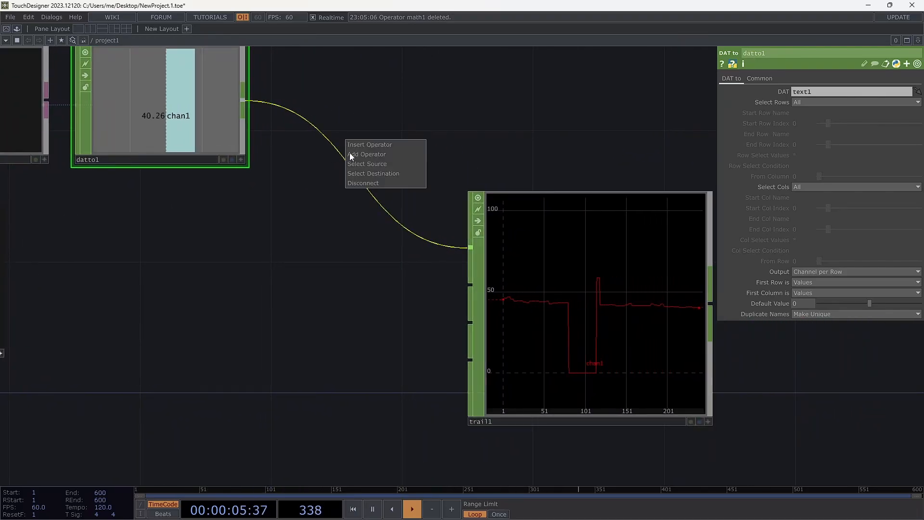
{"action": "left_click", "coordinate": [362, 147]}
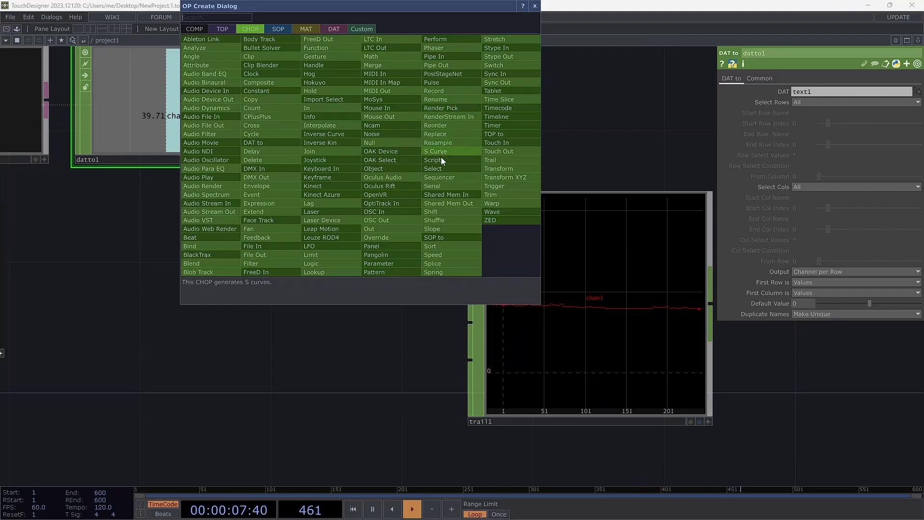
{"action": "left_click", "coordinate": [448, 264]}
{"action": "left_click", "coordinate": [356, 137]}
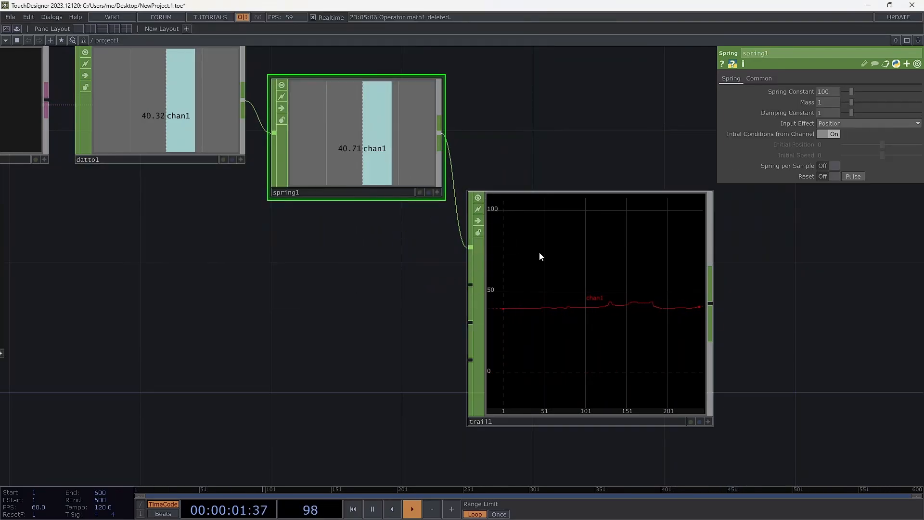
{"action": "left_click_drag", "start_coordinate": [539, 252], "coordinate": [579, 271]}
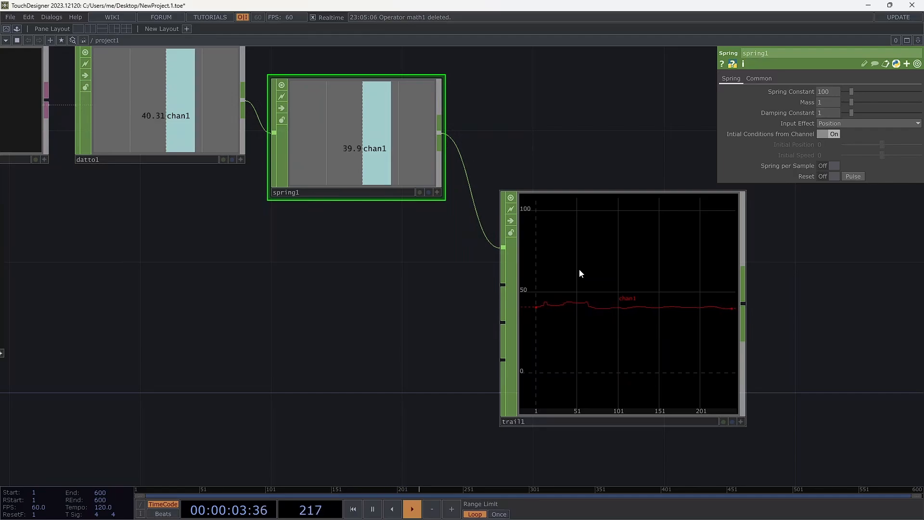